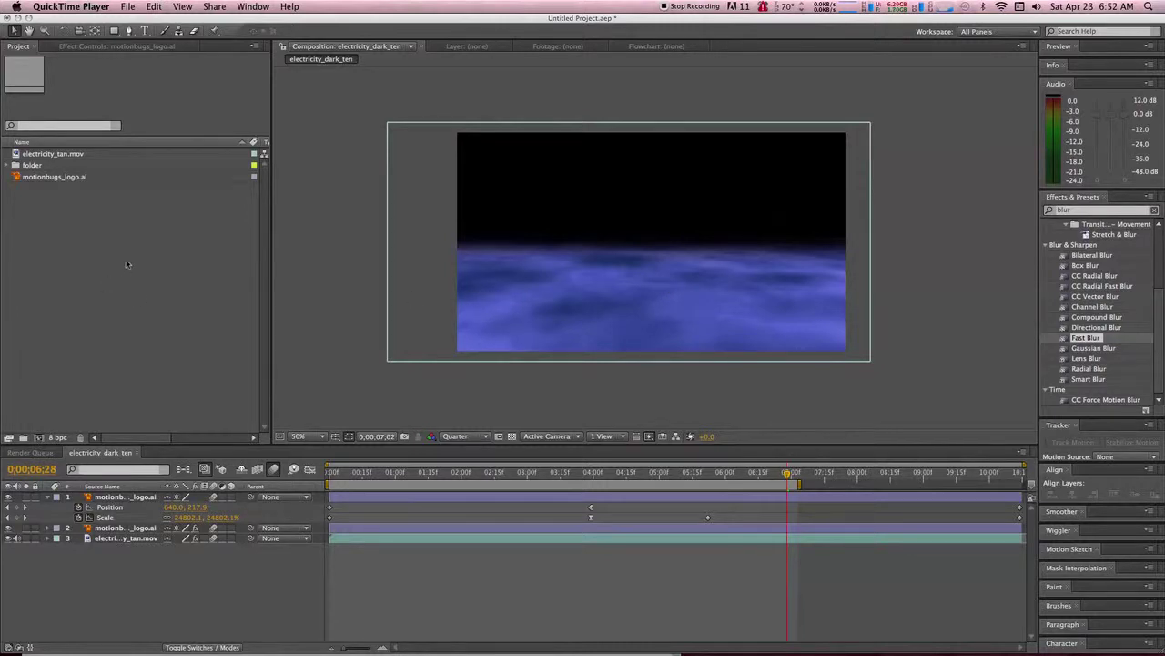
Preview the finished electricity_dark_ten composition
click(79, 217)
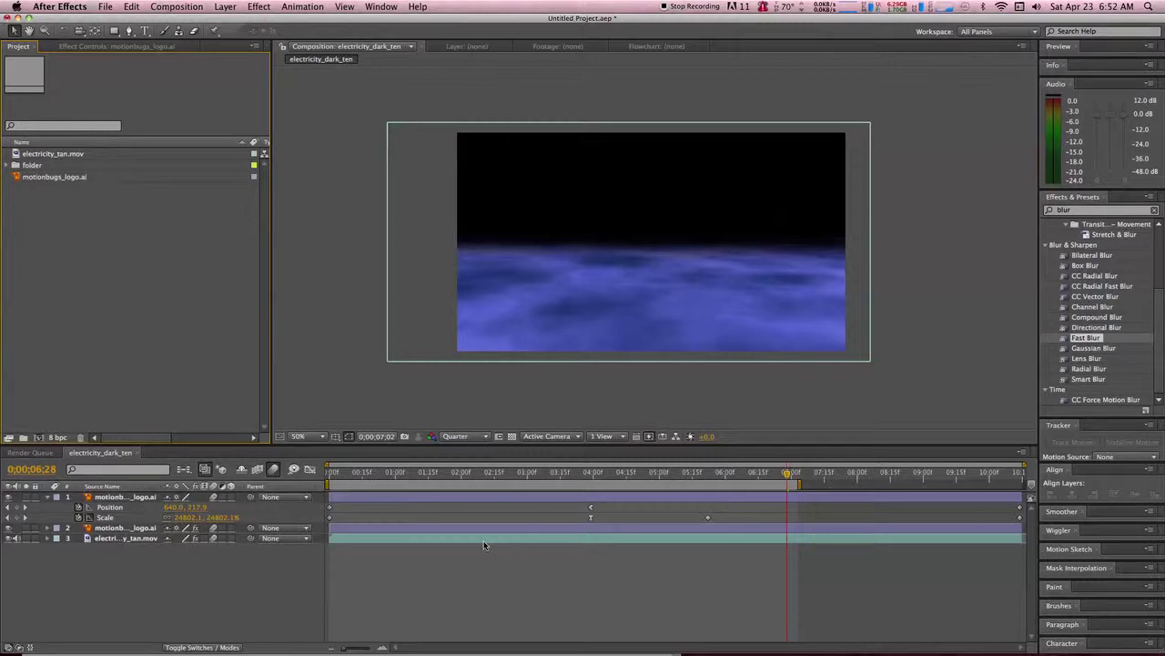
click(385, 569)
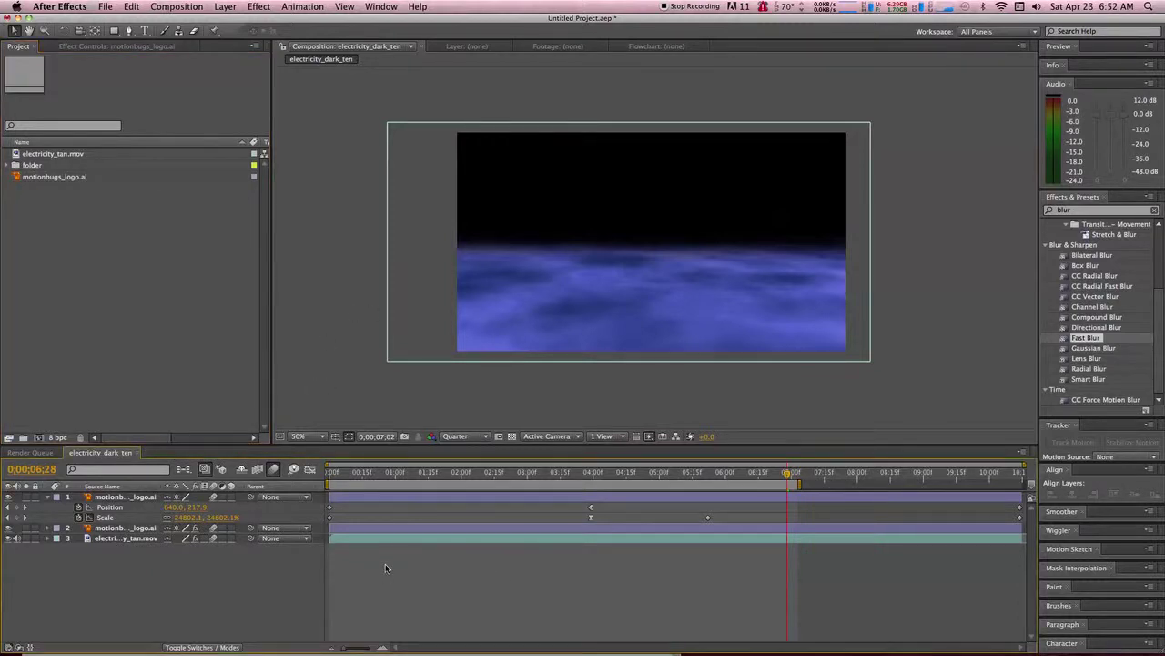
key(KP_0)
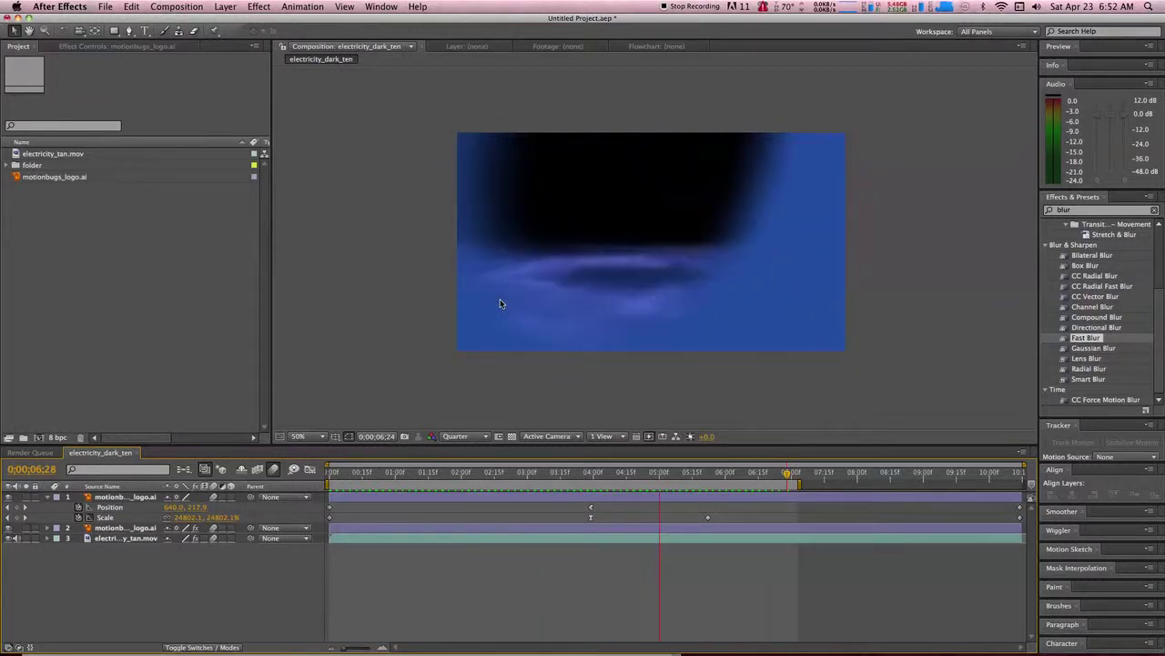
key(space)
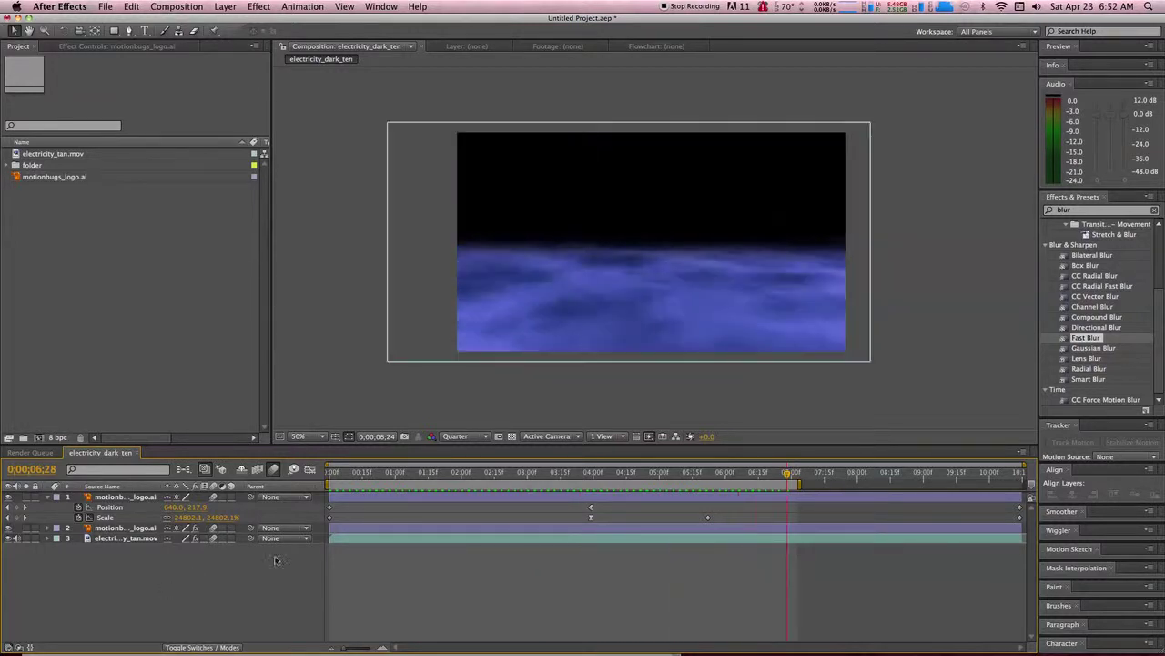
Close electricity_dark_ten, build a comp from electricity_tan.mov, and select the old effects search text
click(139, 453)
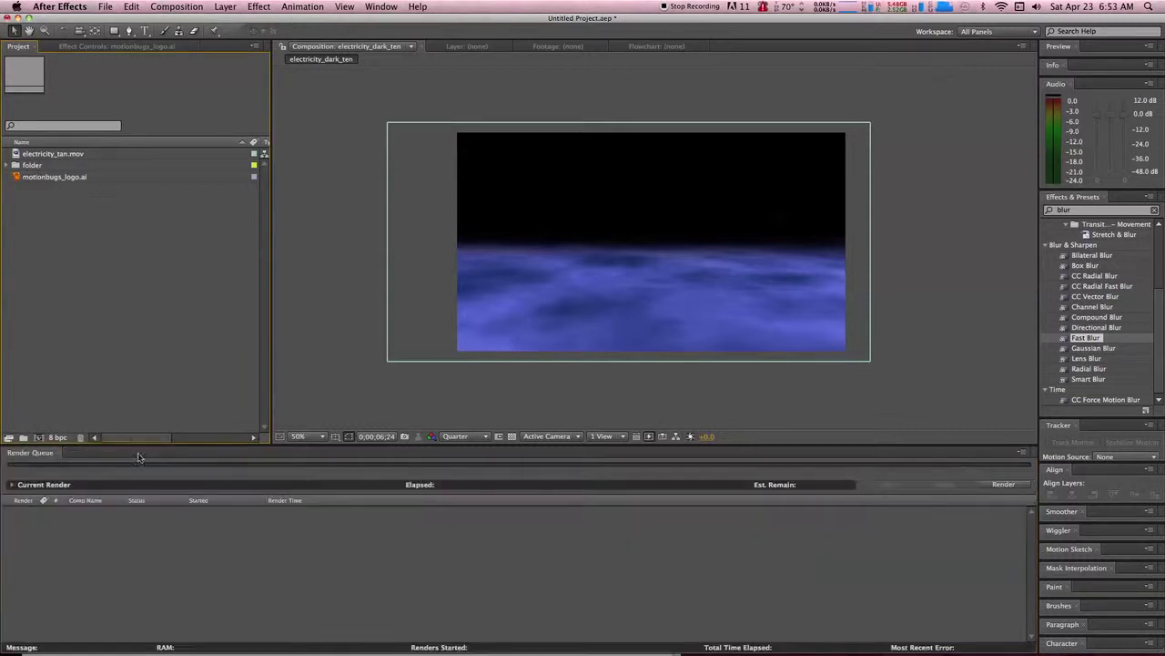
click(48, 155)
drag(36, 157, 38, 437)
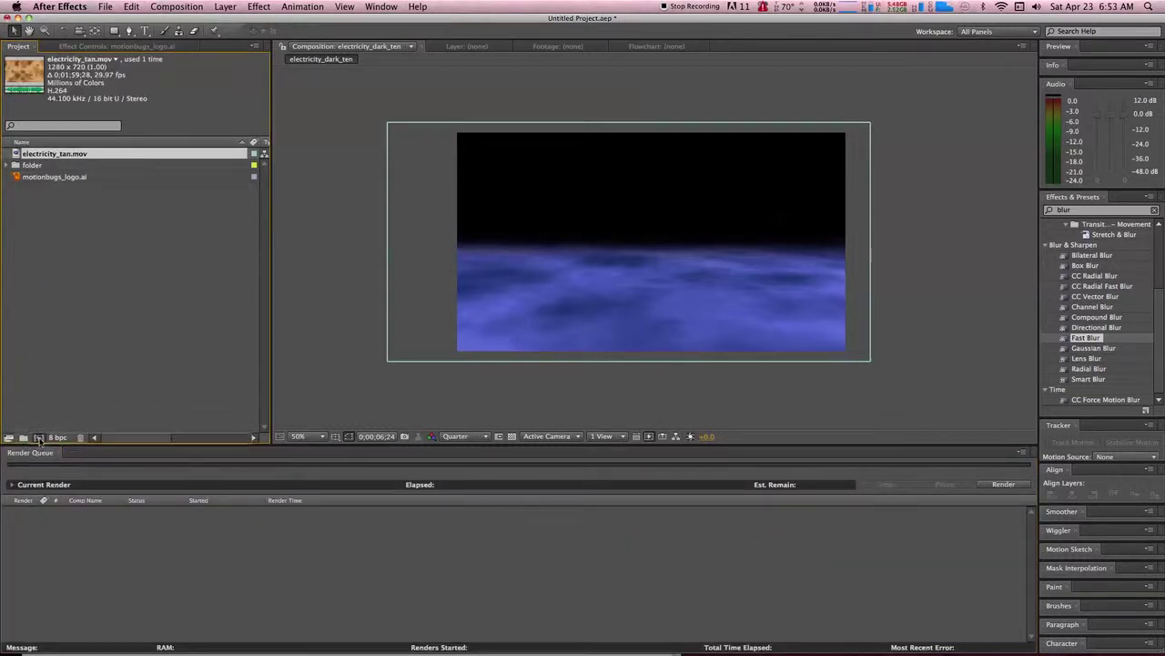
click(208, 539)
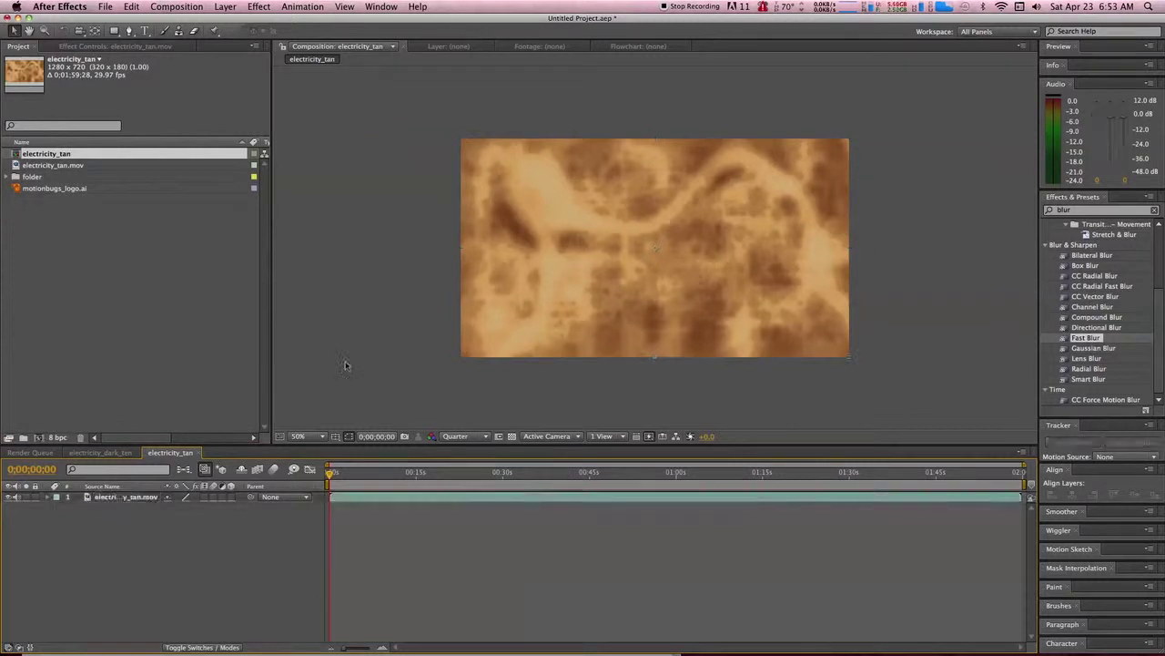
click(1071, 211)
double_click(1071, 210)
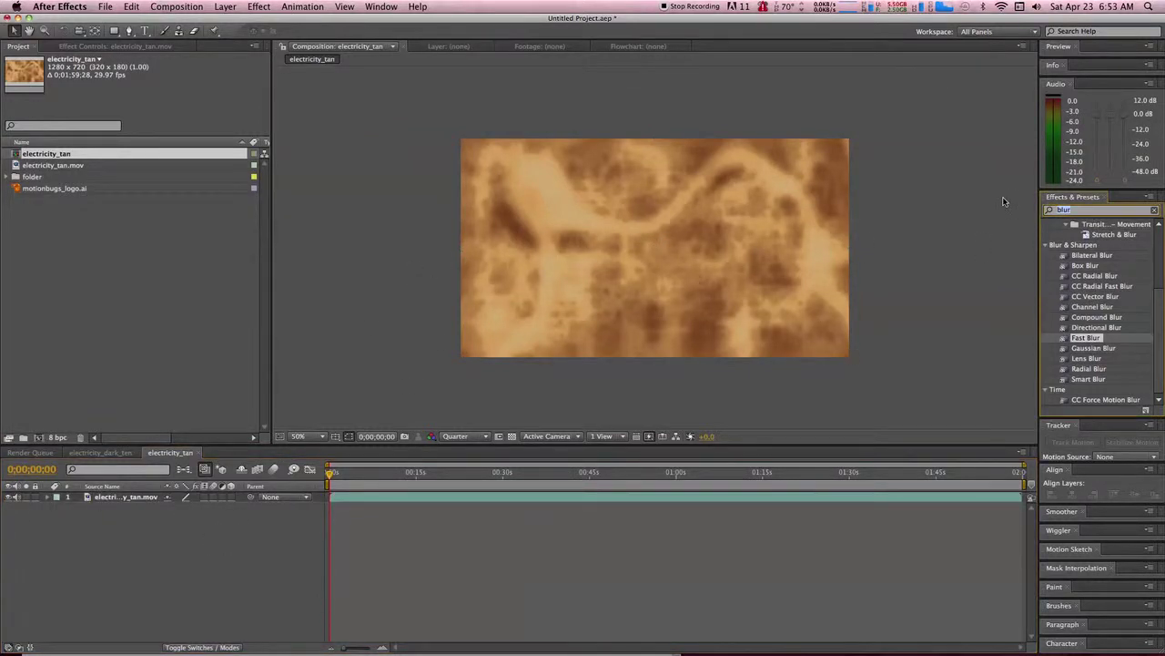
Apply Hue/Saturation to electricity_tan.mov with Master Hue at +193° to turn it blue
text(hue)
drag(1088, 285, 572, 291)
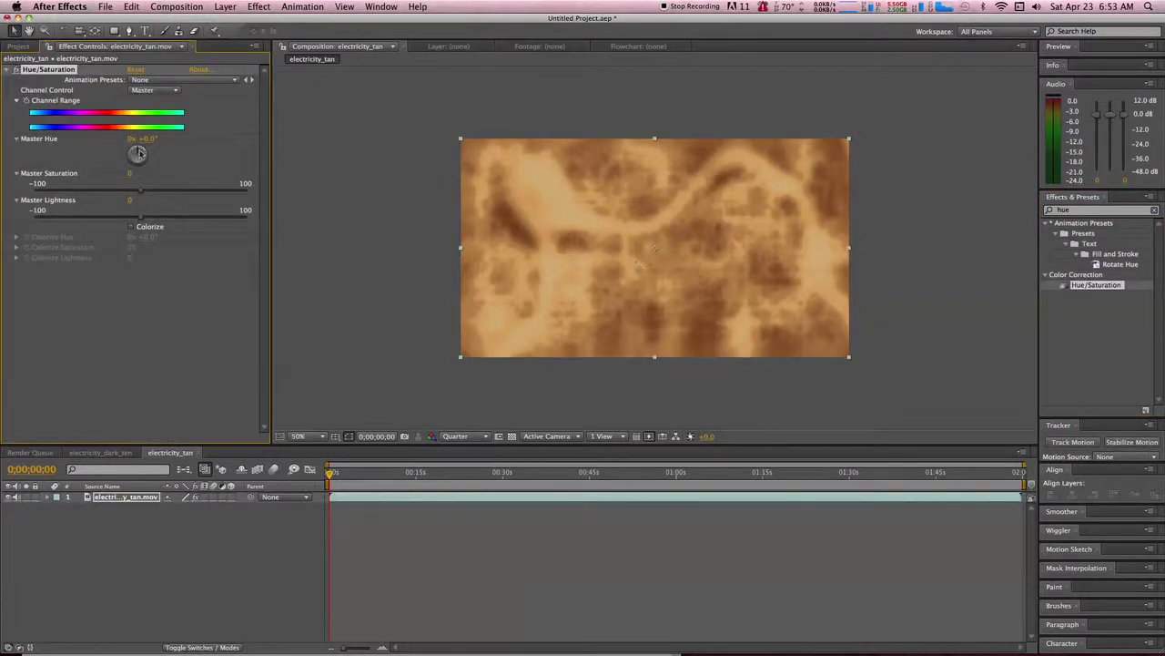
drag(139, 155, 135, 168)
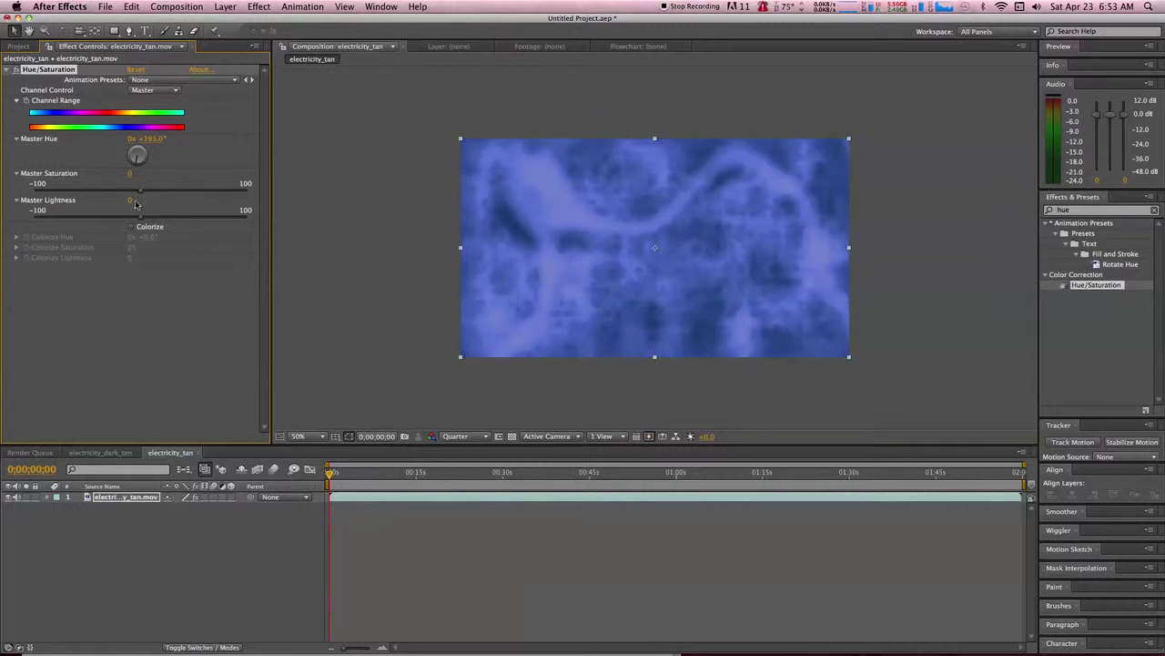
click(146, 295)
click(6, 70)
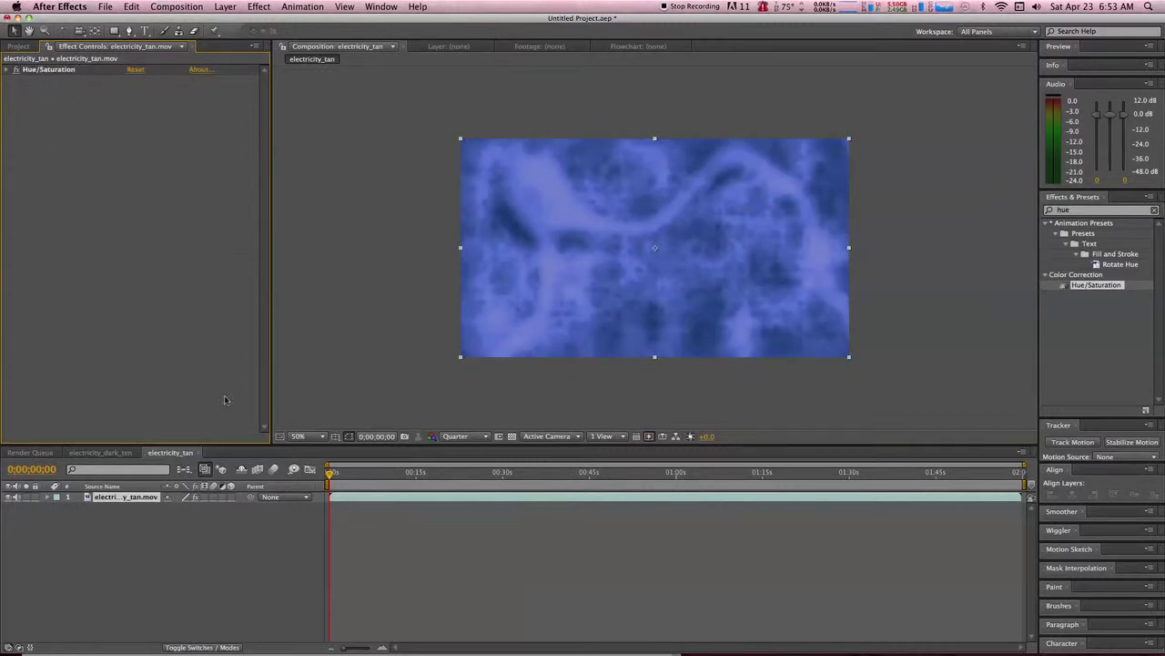
click(181, 547)
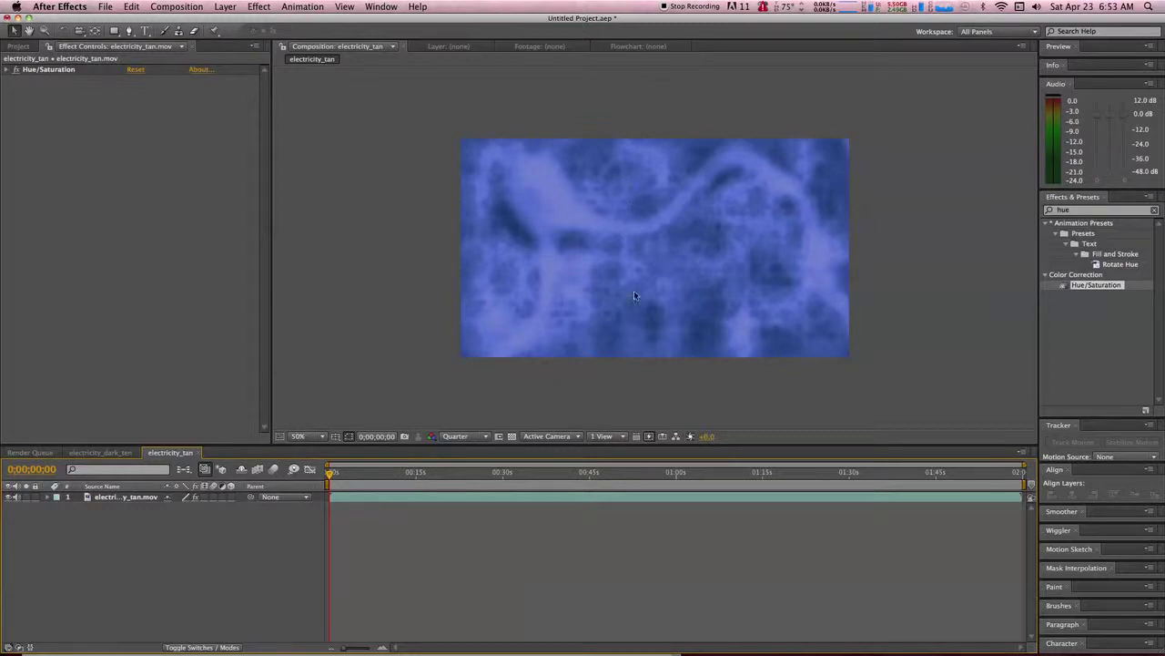
click(1097, 209)
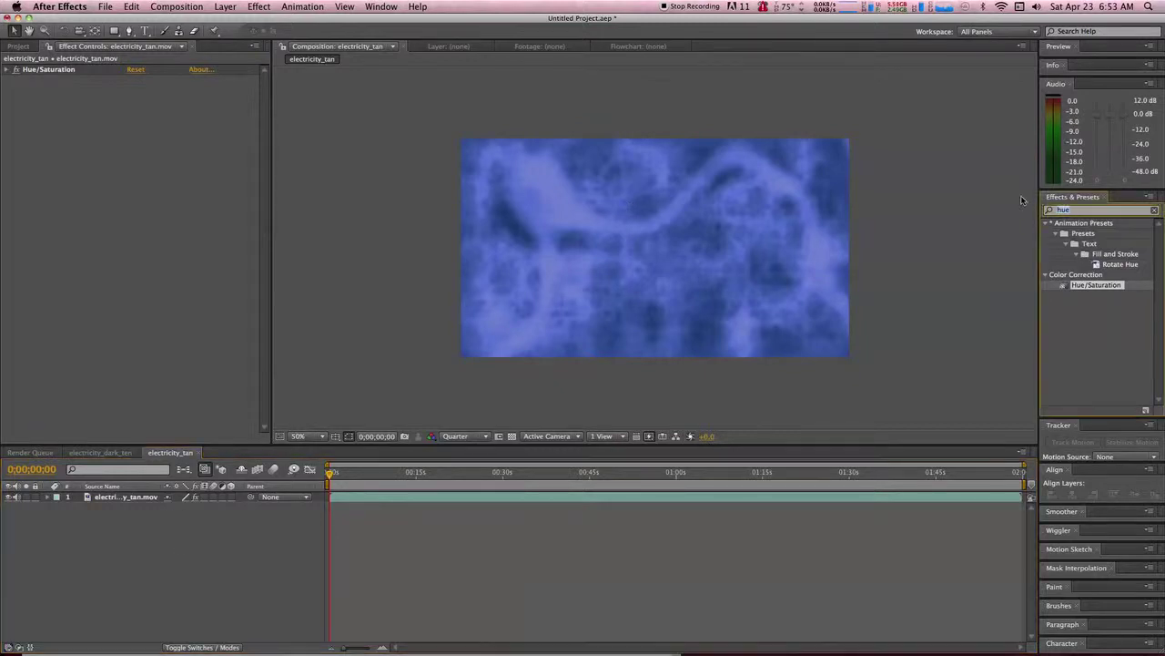
Add Corner Pin and drag the top corners down to 0, 324 and 1280, 352
text(corner)
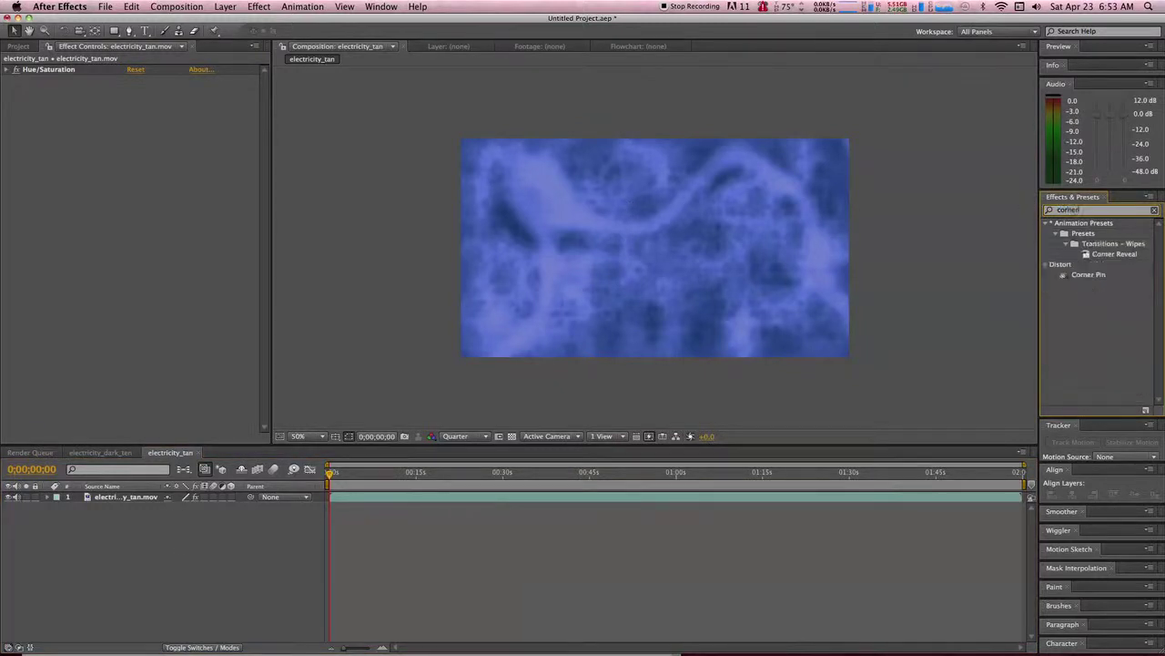
drag(1089, 275, 654, 282)
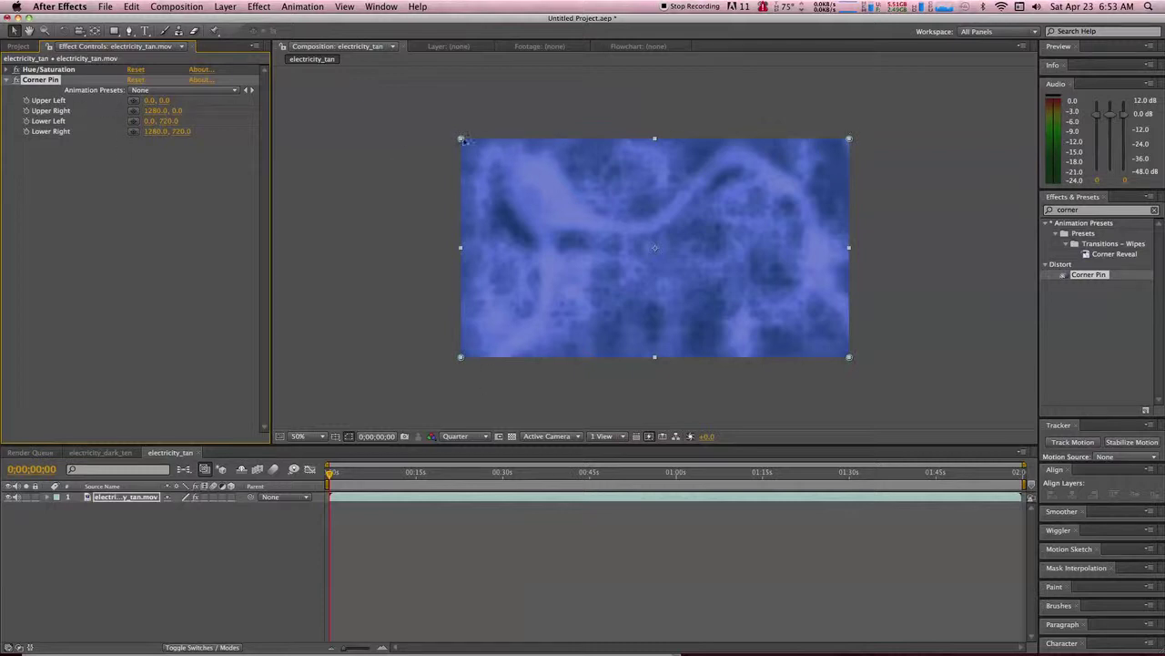
drag(461, 140, 460, 239)
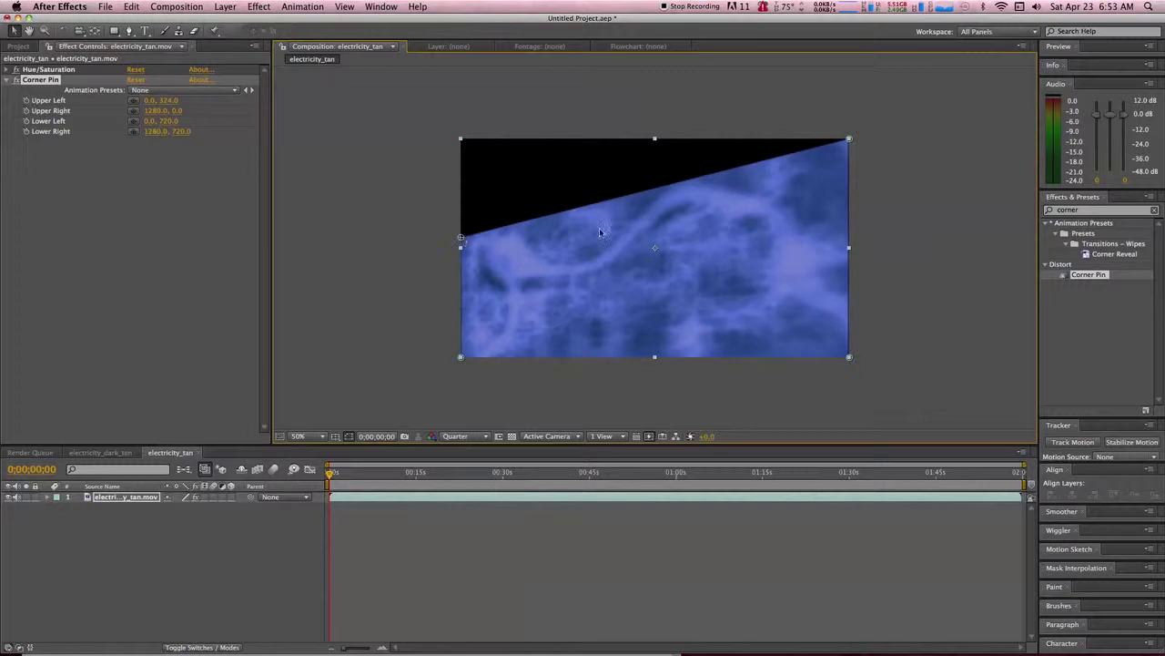
drag(851, 141, 842, 248)
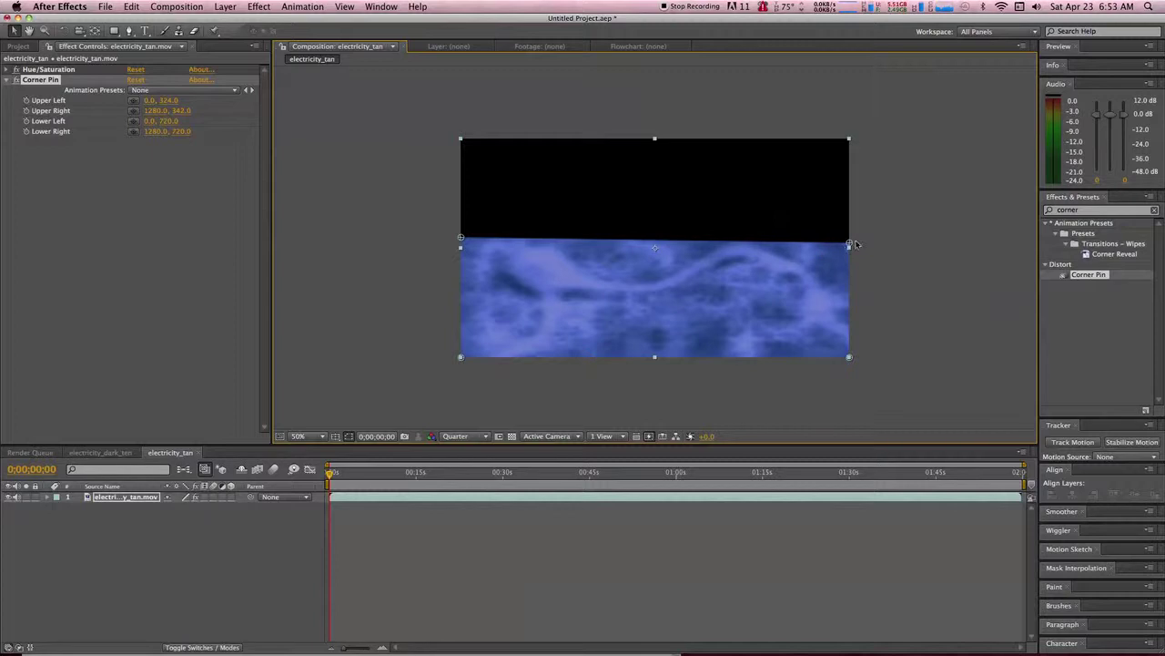
drag(851, 246, 849, 256)
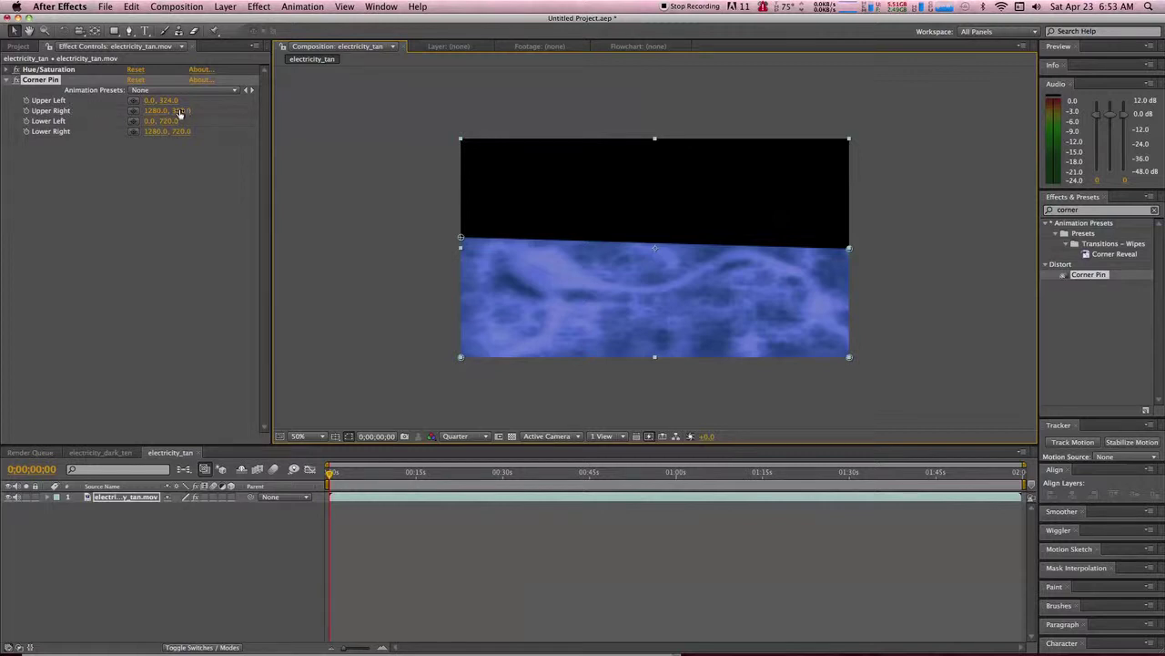
Set the Corner Pin's Upper Right y value to 324
click(182, 112)
text(324)
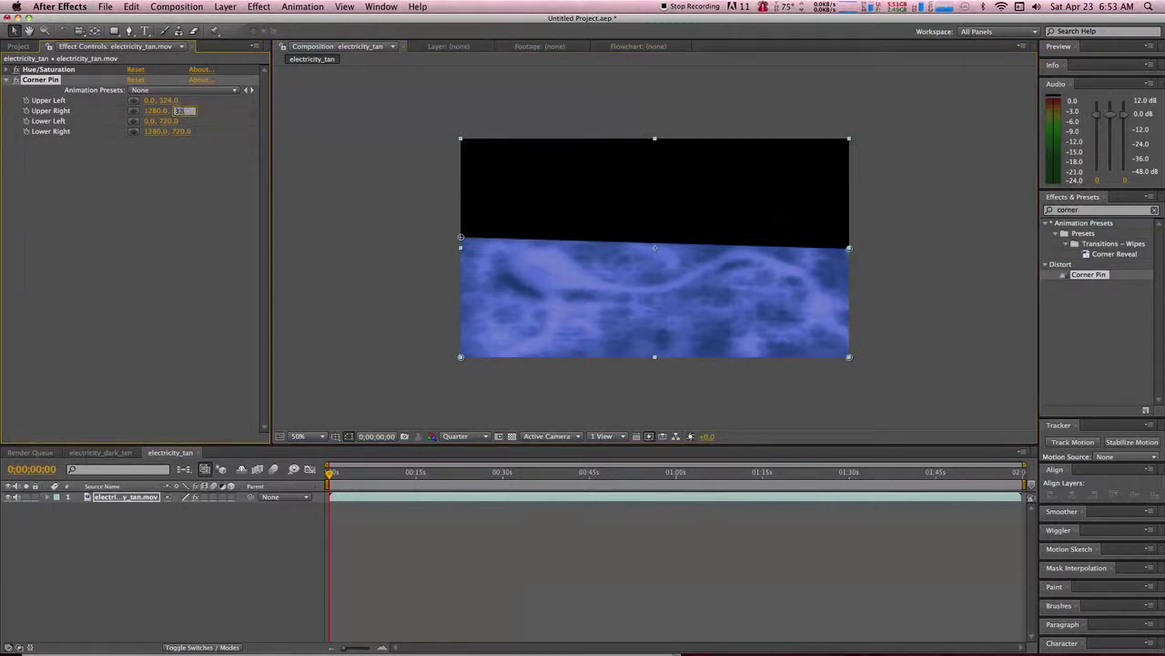
key(Return)
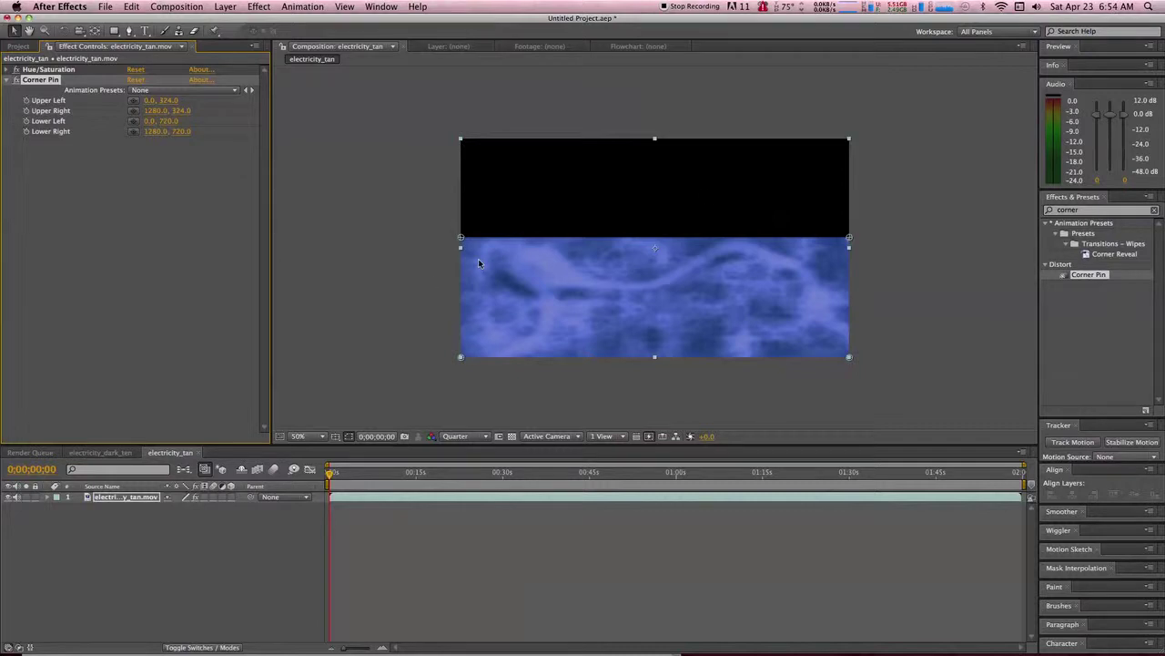
Spread the bottom corners to -582, 720 and 1894, 720, and lower both top corners to 402
drag(462, 360, 348, 360)
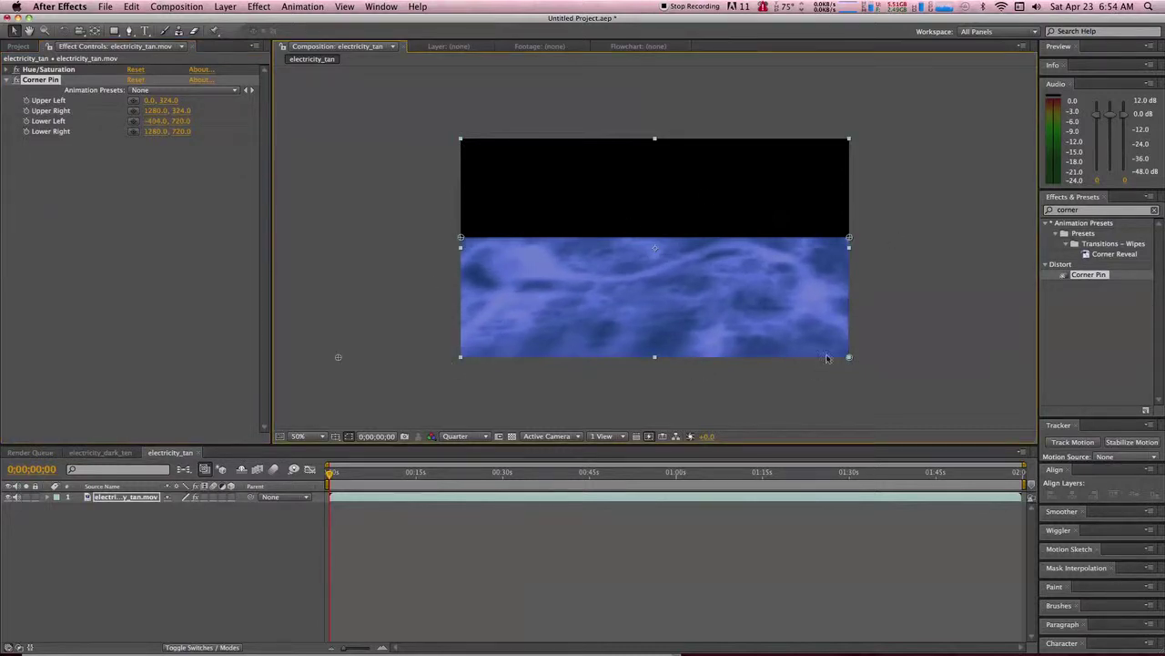
drag(850, 359, 1026, 368)
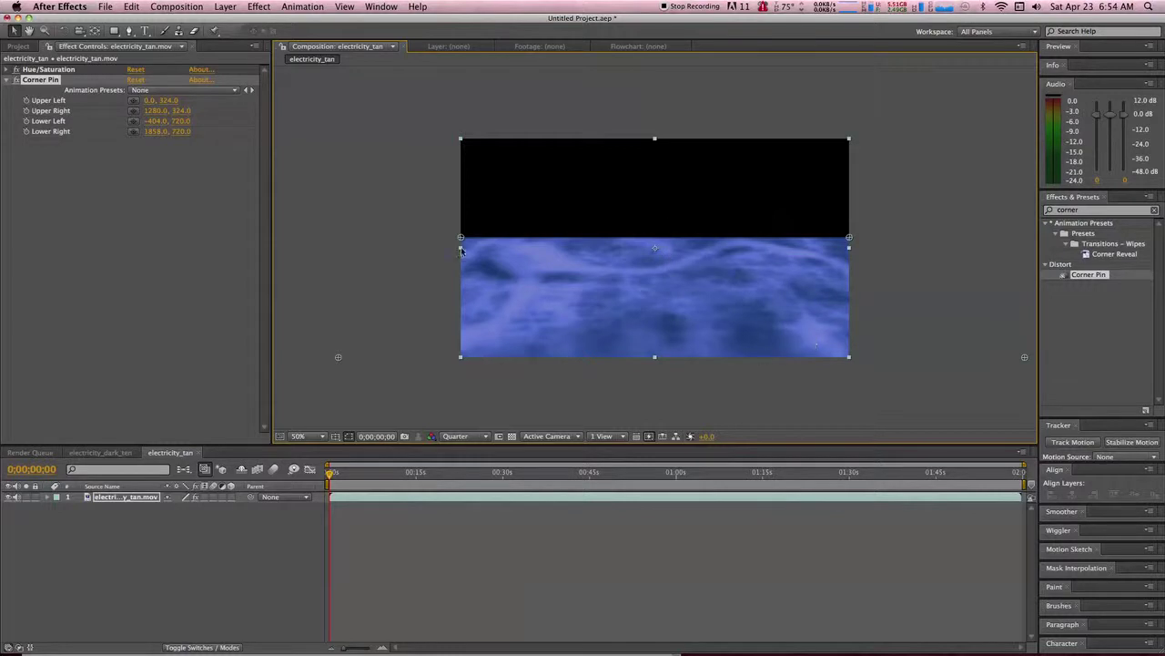
drag(338, 359, 284, 356)
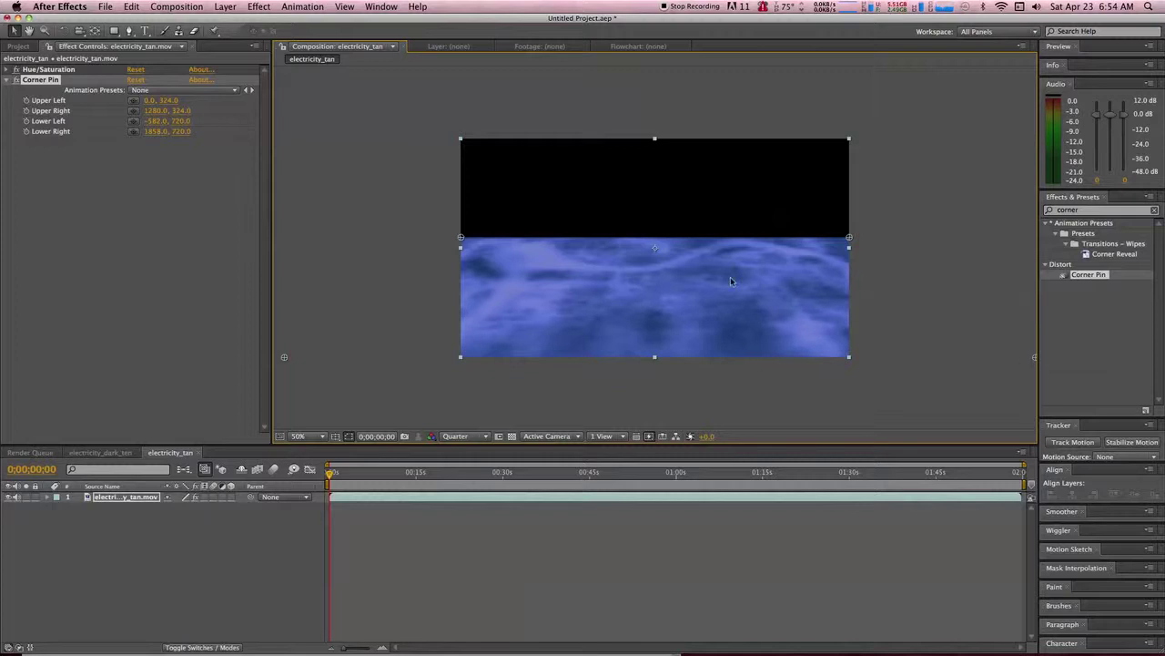
drag(461, 239, 461, 262)
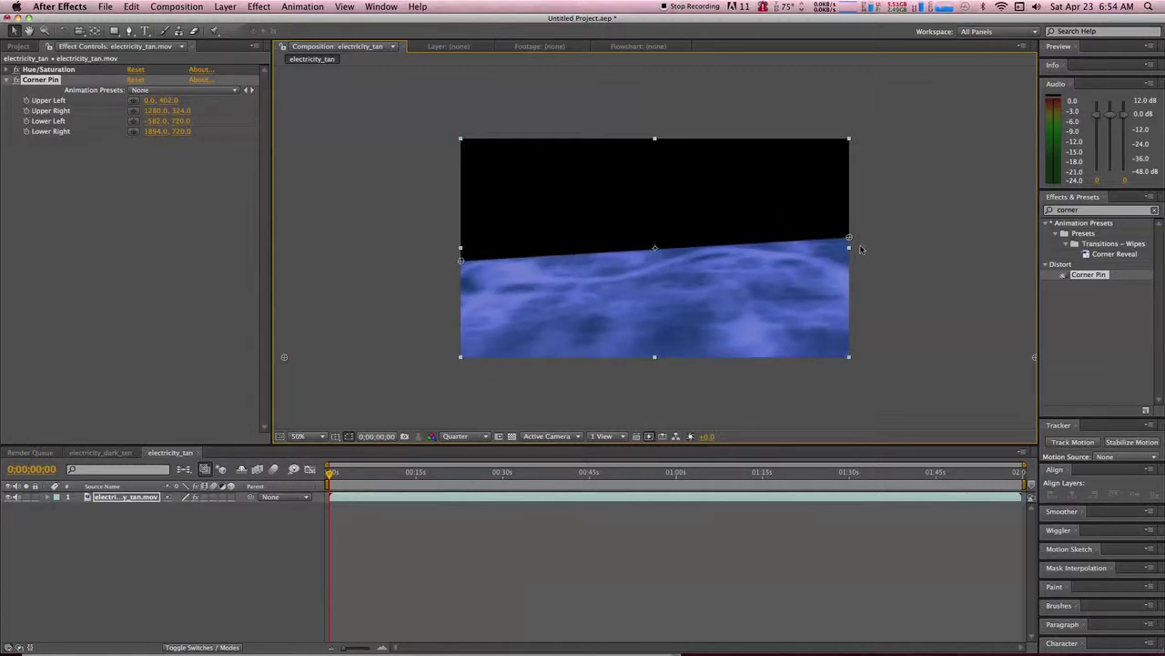
drag(850, 241, 849, 262)
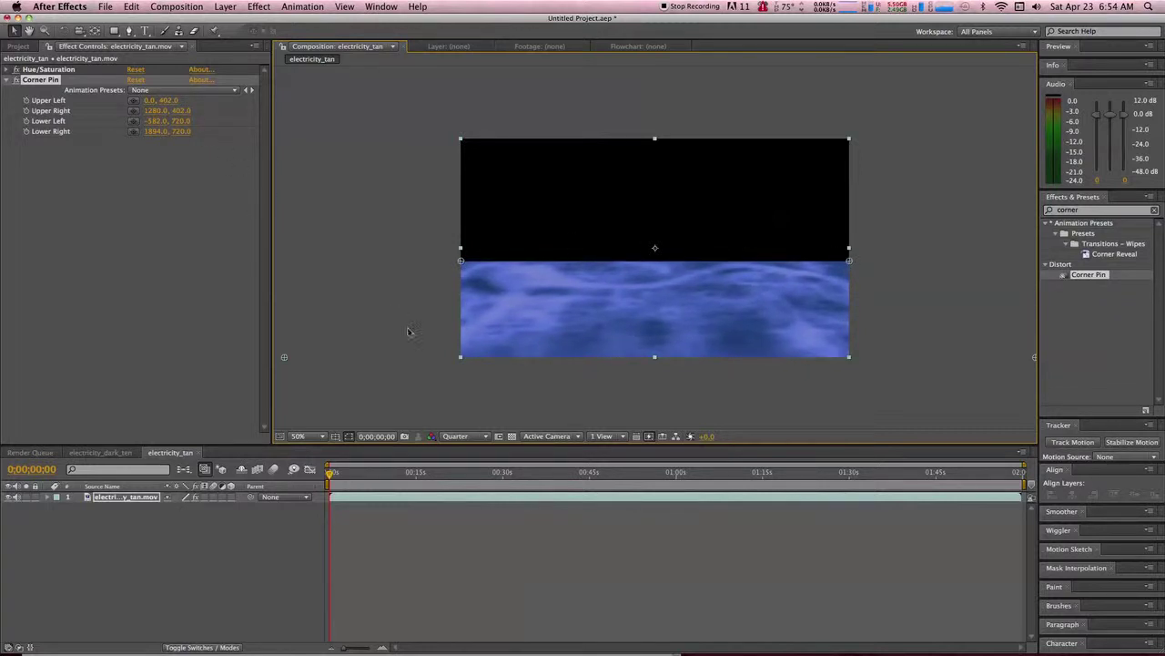
Select the electricity_tan.mov layer and draw a rectangular mask over the upper frame
click(406, 389)
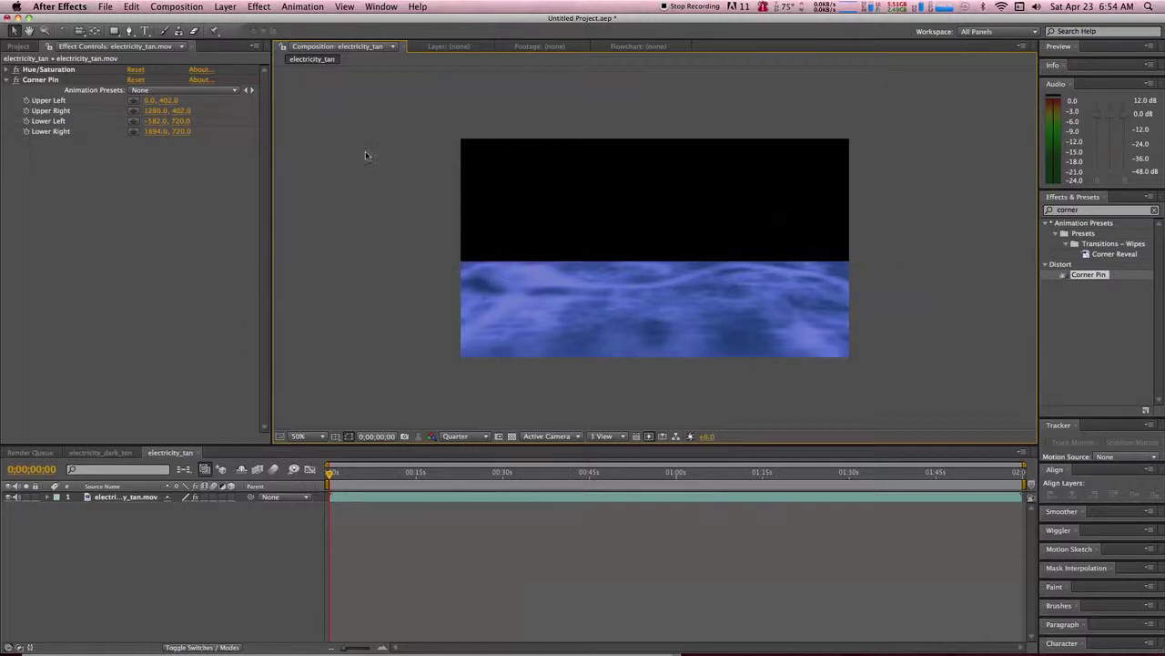
click(233, 544)
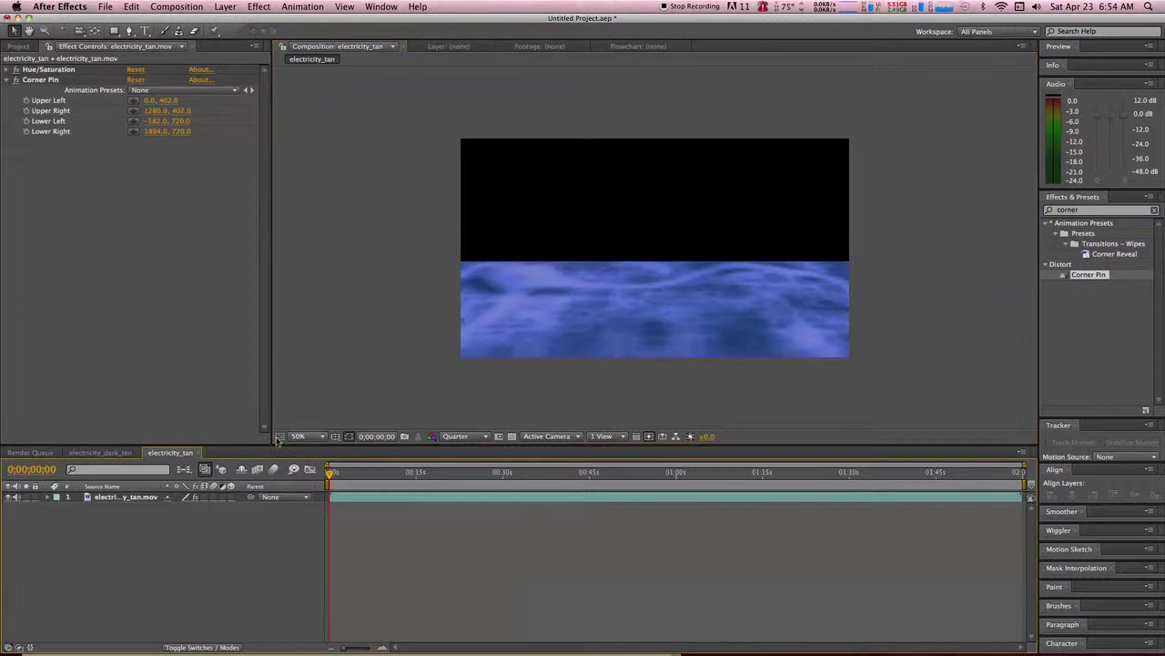
click(120, 500)
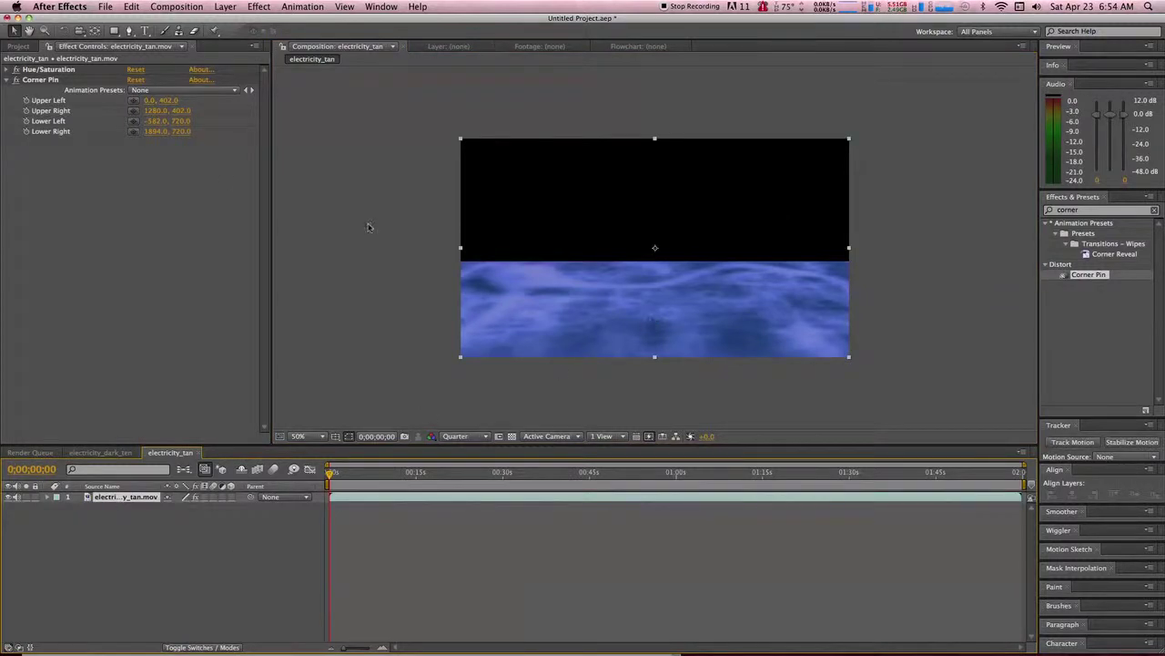
click(114, 31)
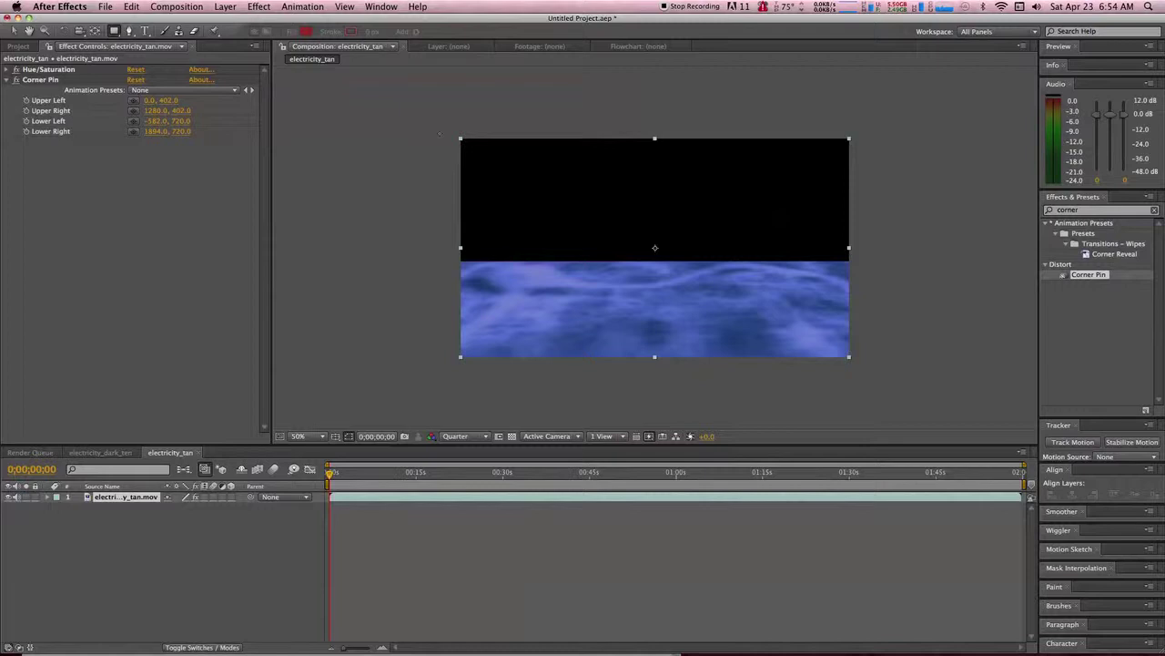
mouse_move(442, 125)
mouse_down()
mouse_move(502, 206)
mouse_move(741, 294)
mouse_move(868, 273)
mouse_up()
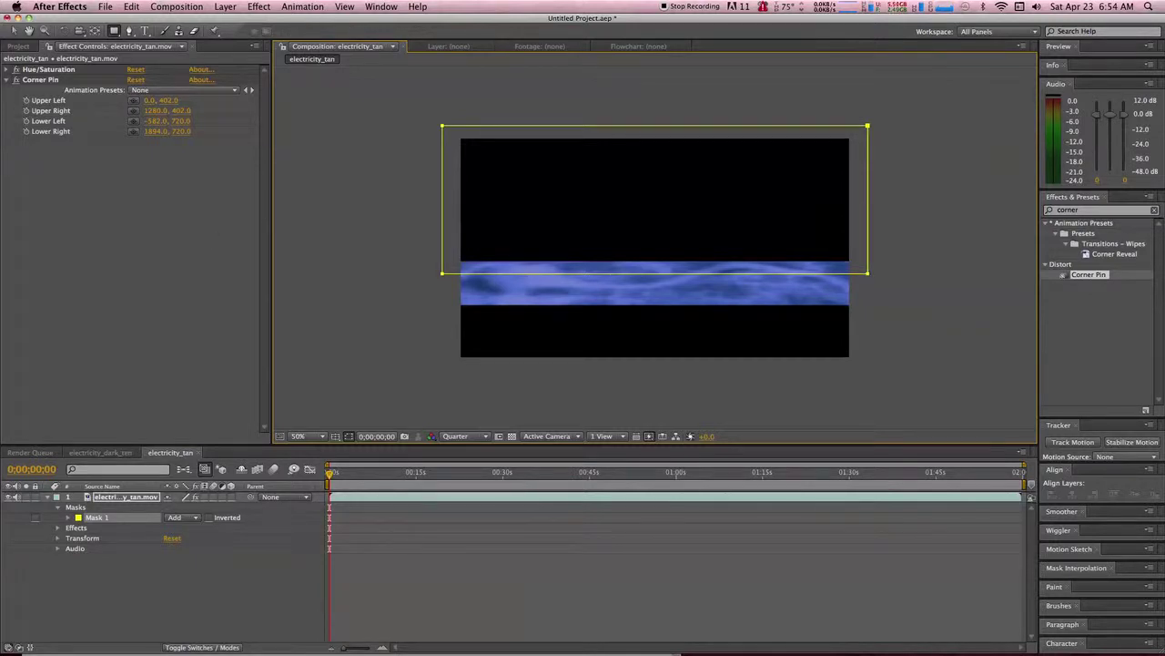
Move the electricity layer upward in the frame
click(14, 31)
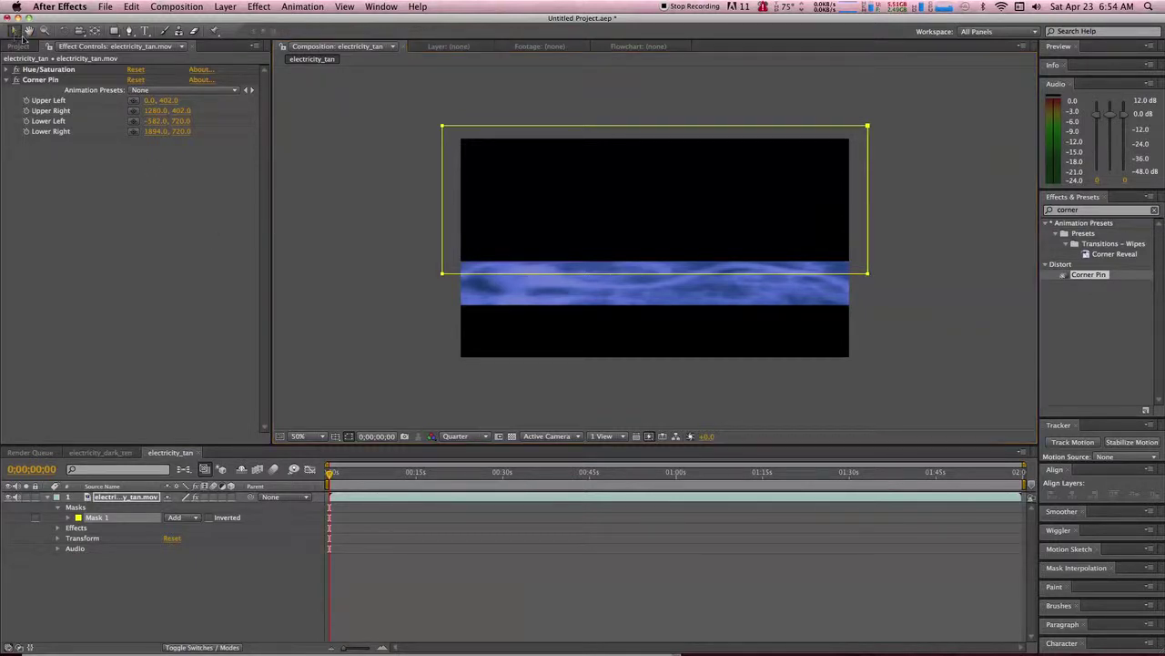
click(597, 277)
click(597, 264)
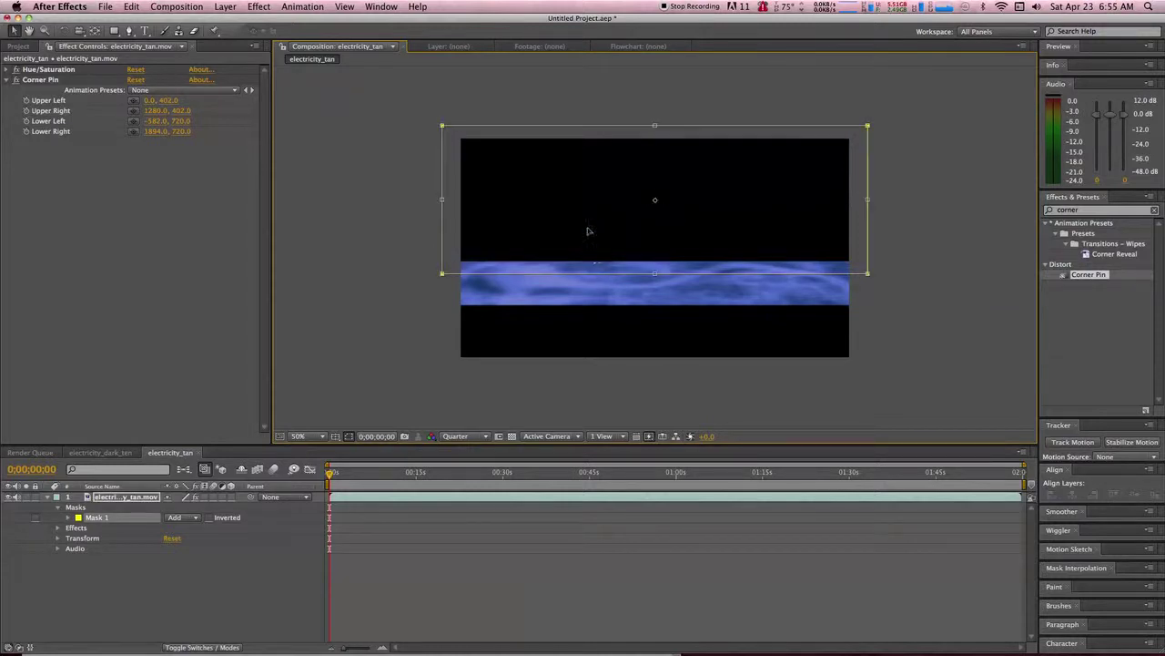
drag(587, 248, 588, 140)
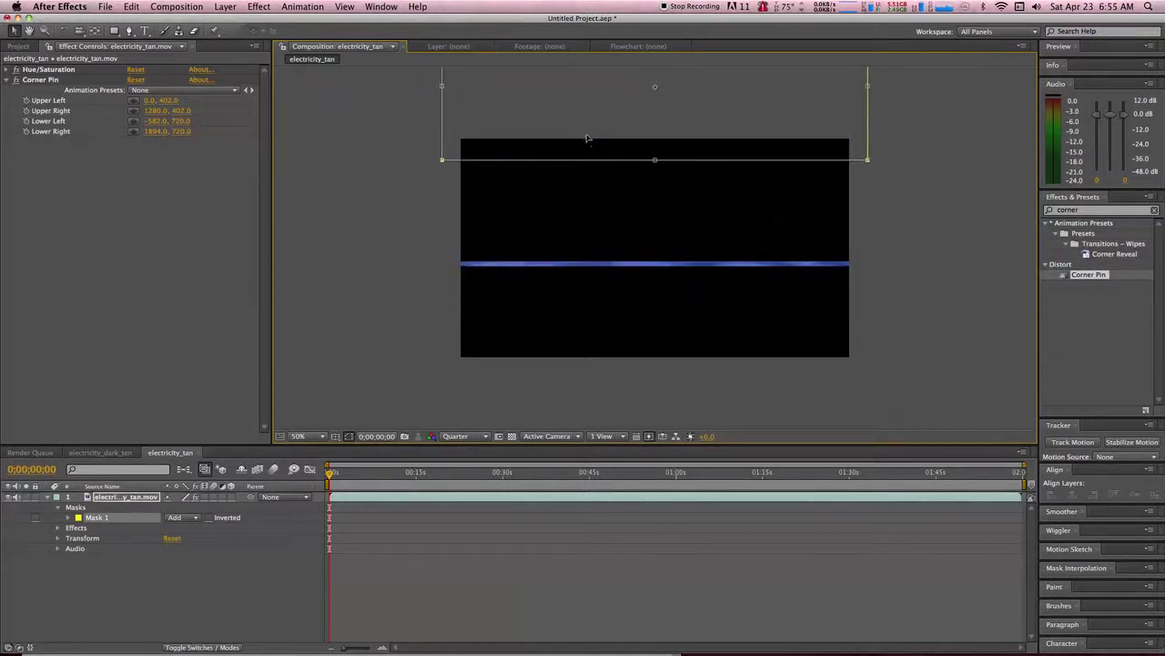
Set Mask 1 to Subtract and nudge its bottom edge to shrink the black area
click(194, 518)
click(186, 525)
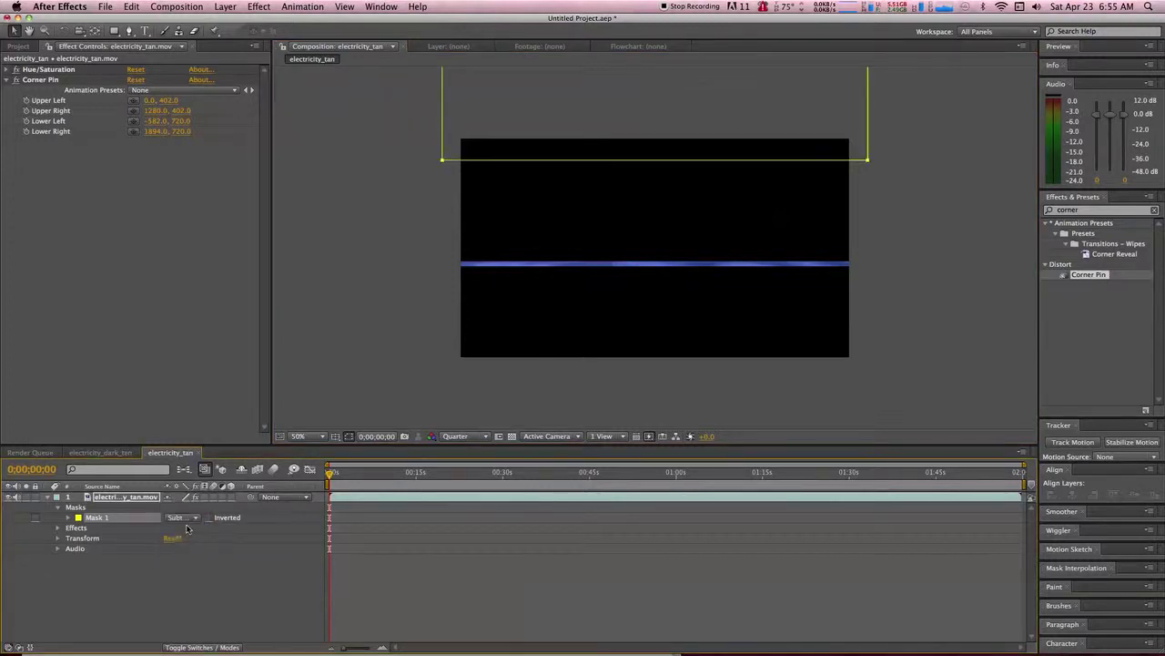
click(573, 164)
key(shift+Down)
key(shift+Down)
mouse_move(577, 149)
mouse_down()
mouse_move(573, 188)
mouse_move(575, 104)
mouse_move(565, 155)
mouse_up()
Disable Corner Pin temporarily, move the mask back near the top, and twirl open Mask 1
click(16, 80)
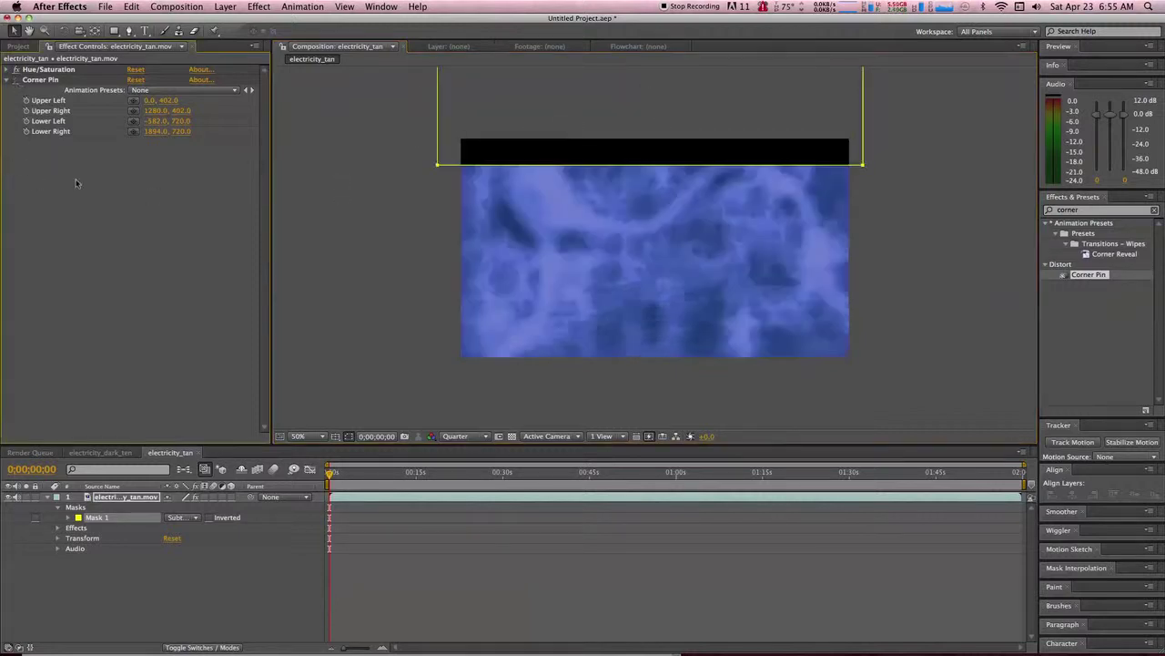
double_click(653, 166)
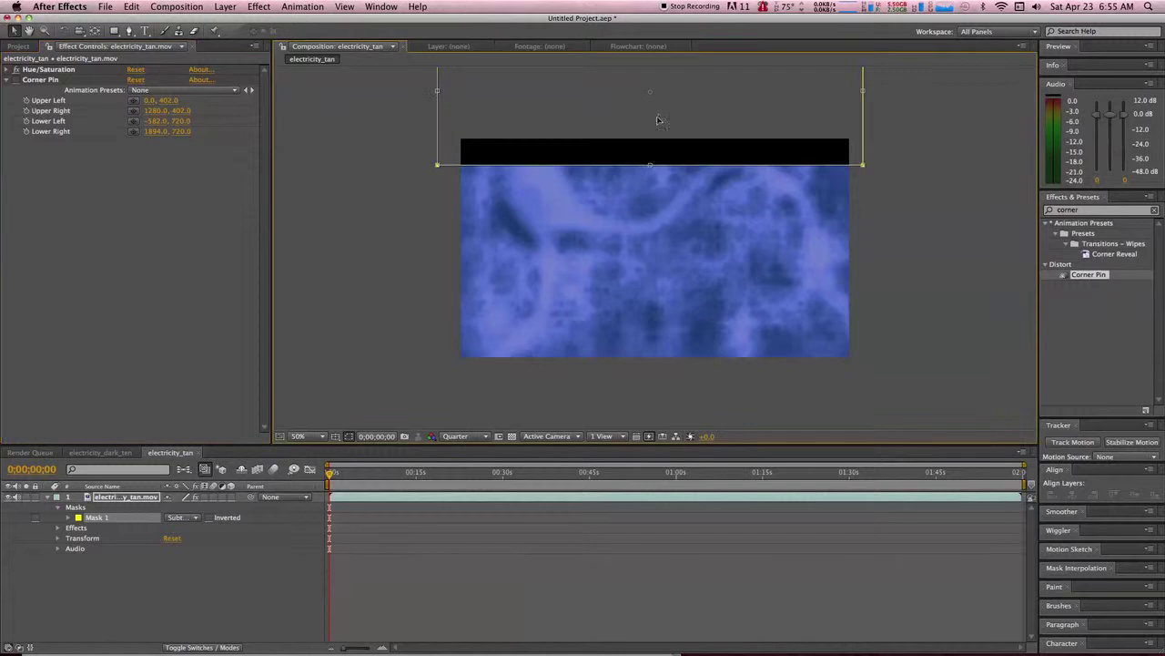
mouse_move(659, 117)
mouse_down()
mouse_move(664, 145)
mouse_move(661, 116)
mouse_up()
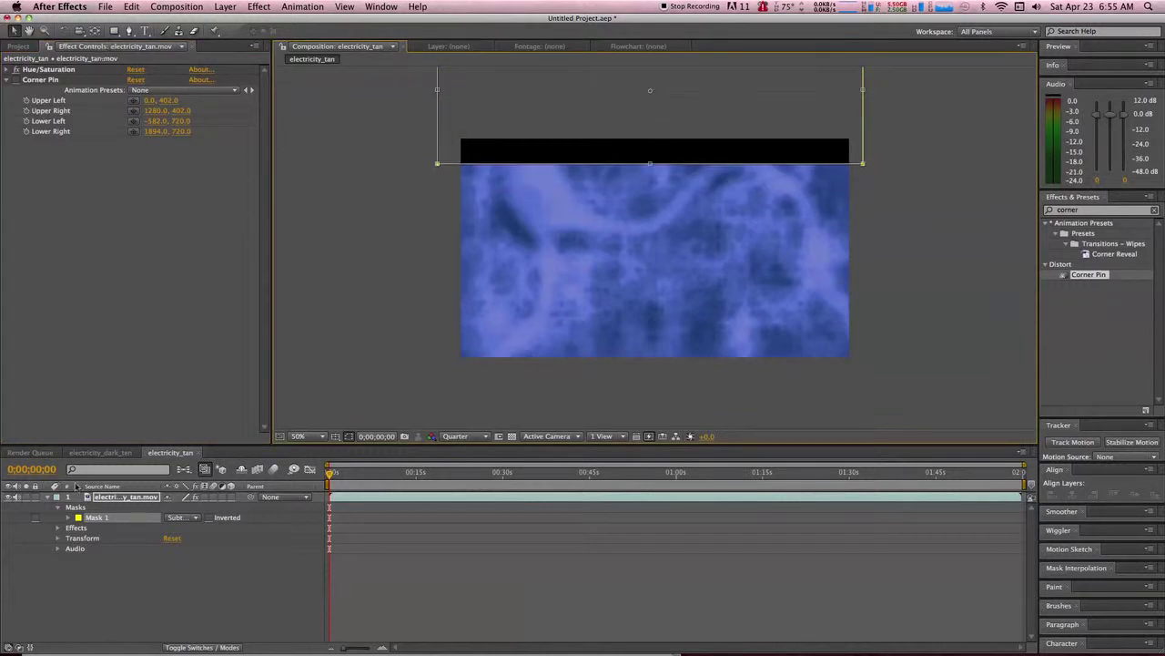
click(69, 517)
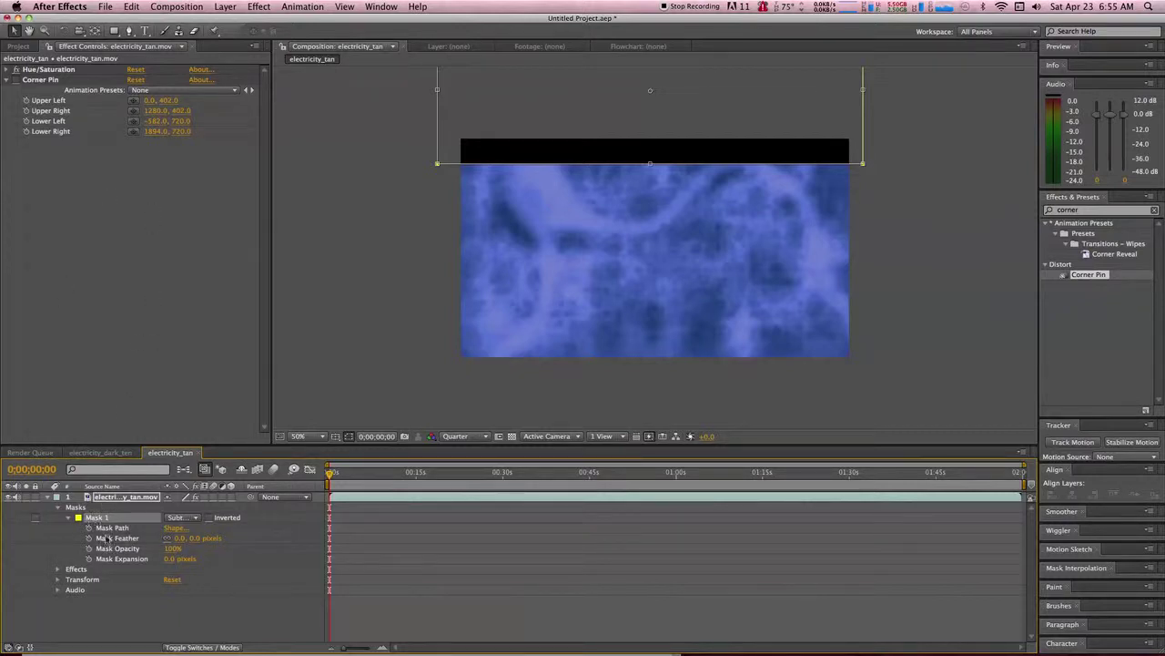
Raise Mask Feather to 286 px, re-enable Corner Pin, and move the mask lower
drag(179, 538, 244, 541)
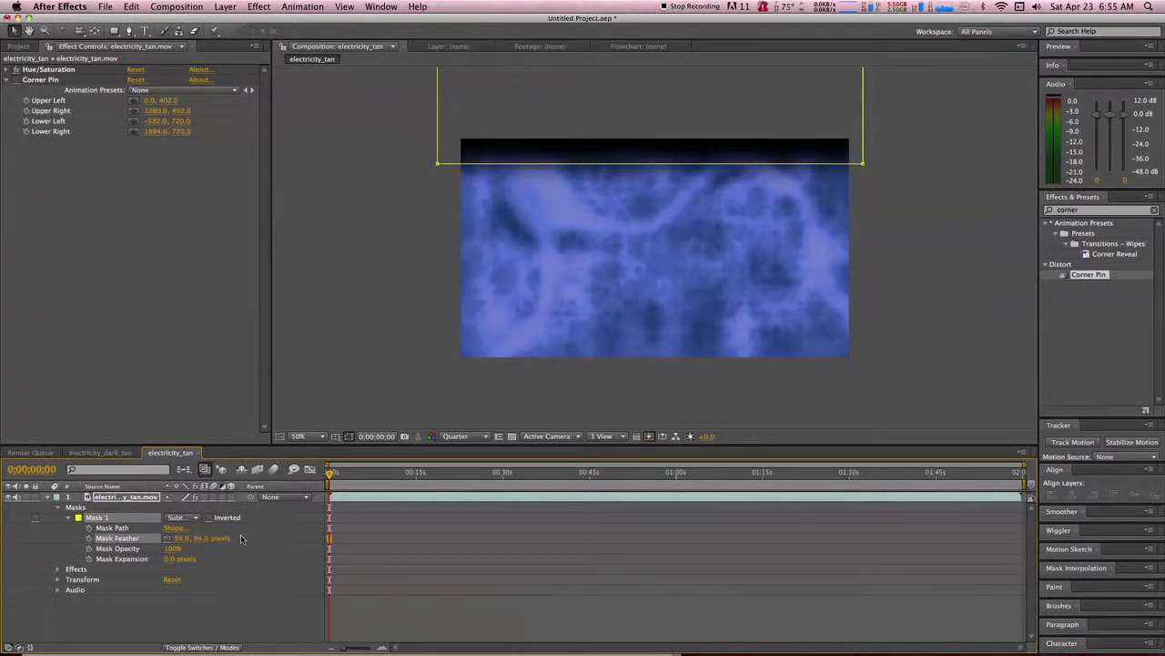
click(16, 80)
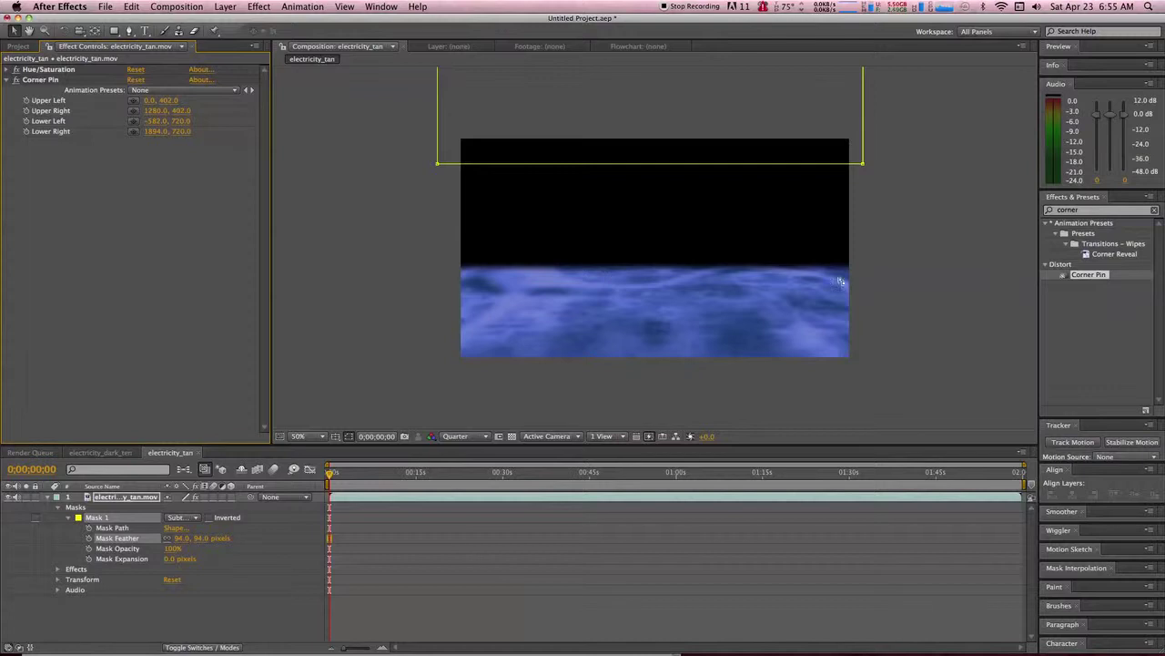
drag(179, 539, 330, 548)
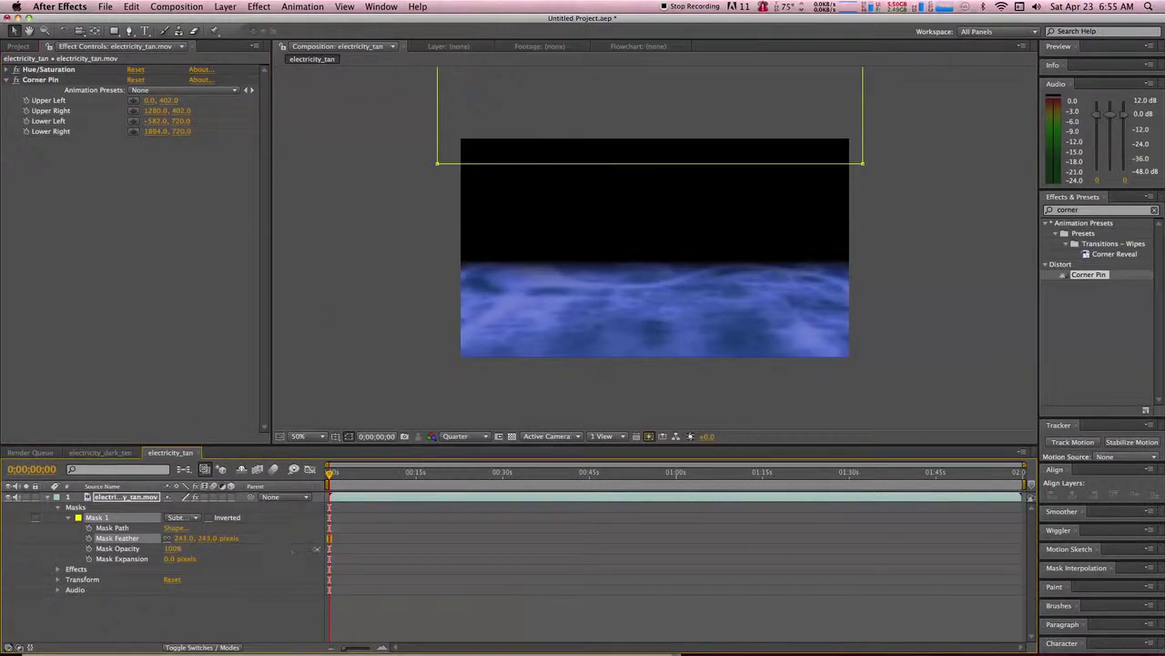
click(642, 166)
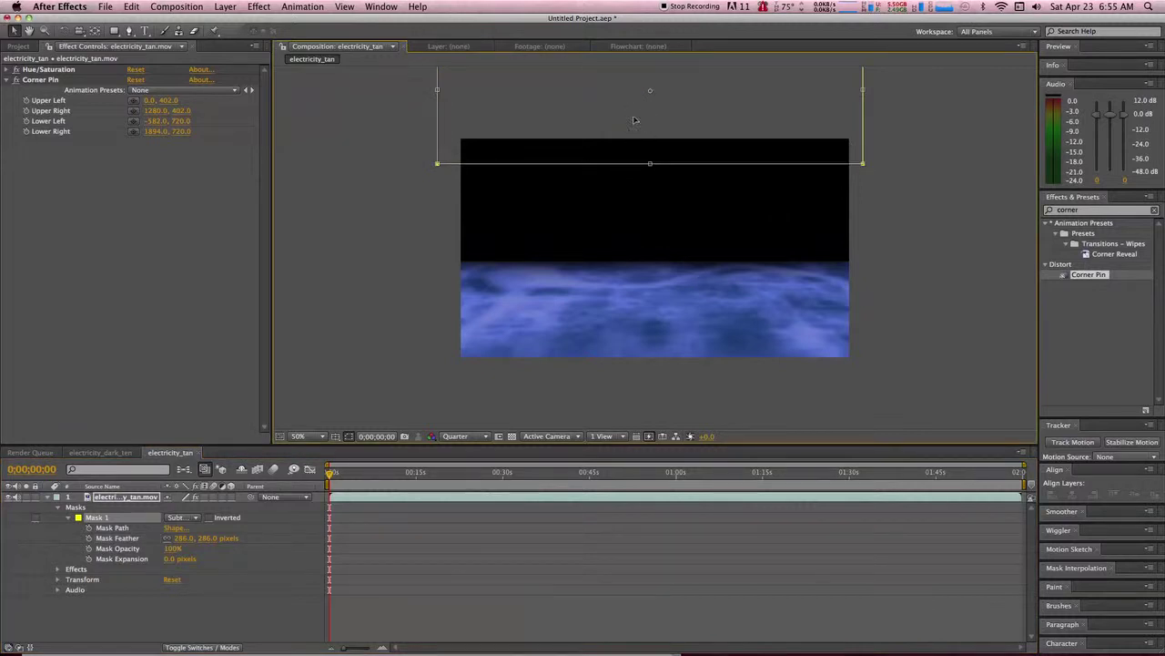
drag(635, 119, 636, 150)
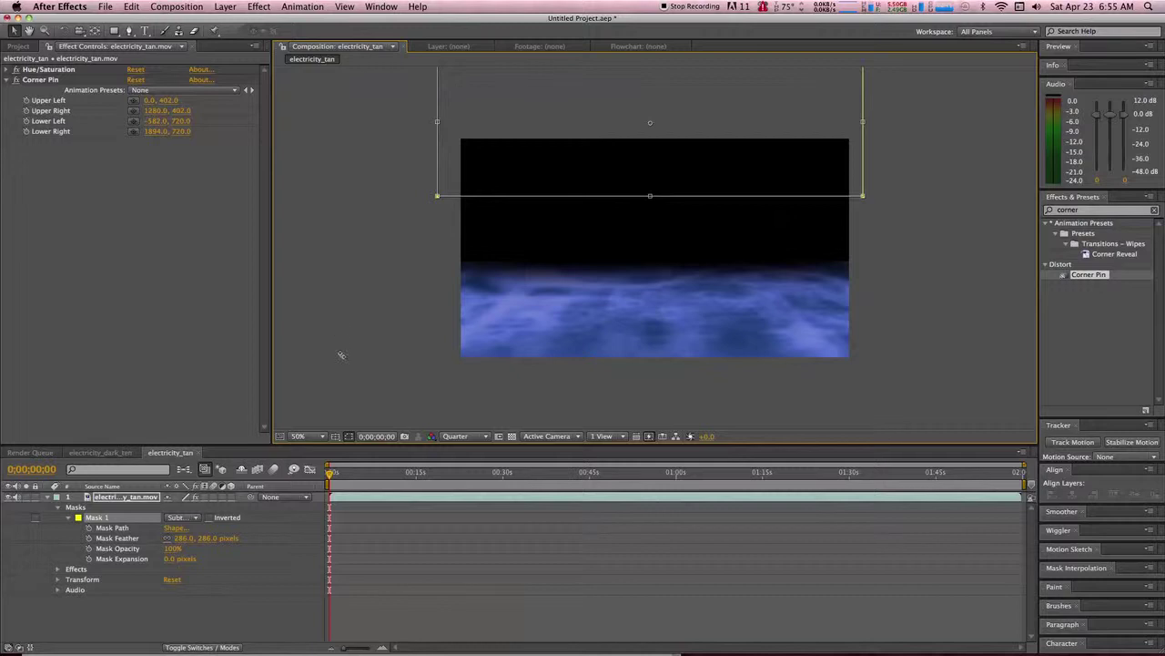
click(254, 622)
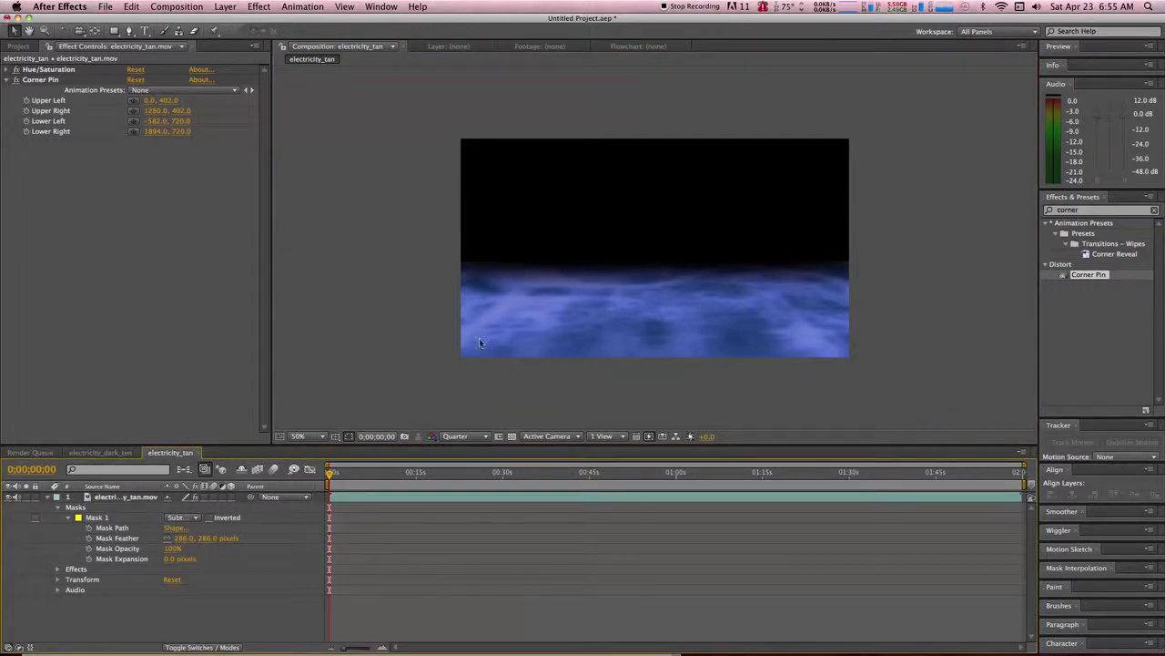
click(49, 498)
Add motionbugs_logo.ai from the Project panel to the composition
click(50, 166)
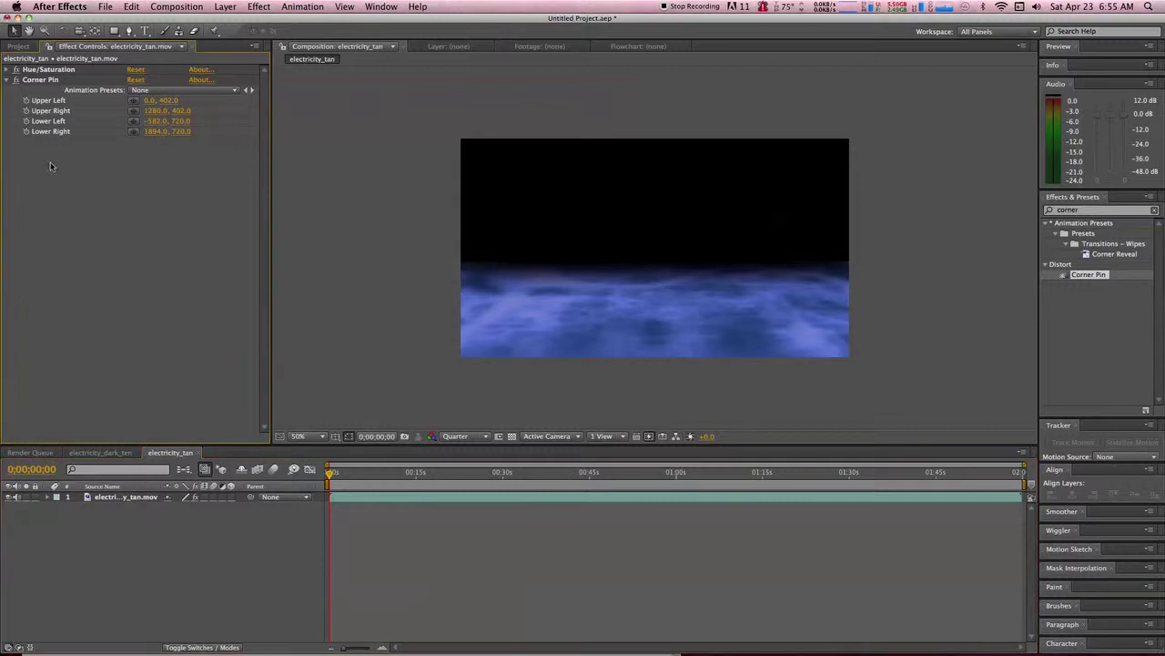
click(18, 46)
click(54, 188)
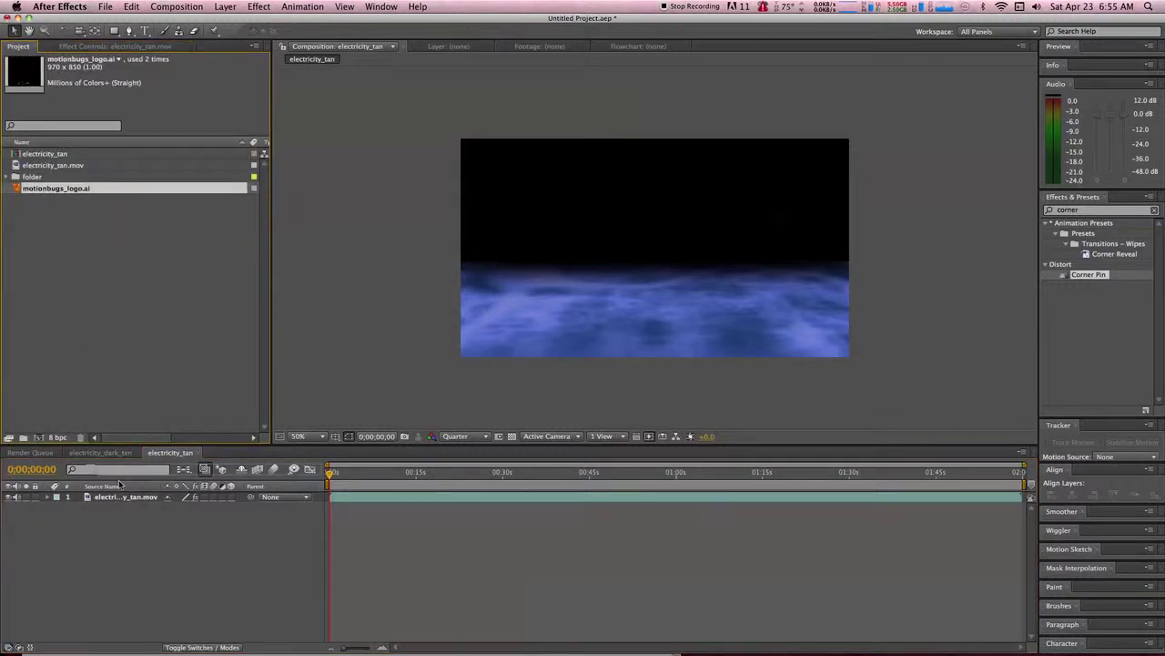
drag(119, 499, 123, 493)
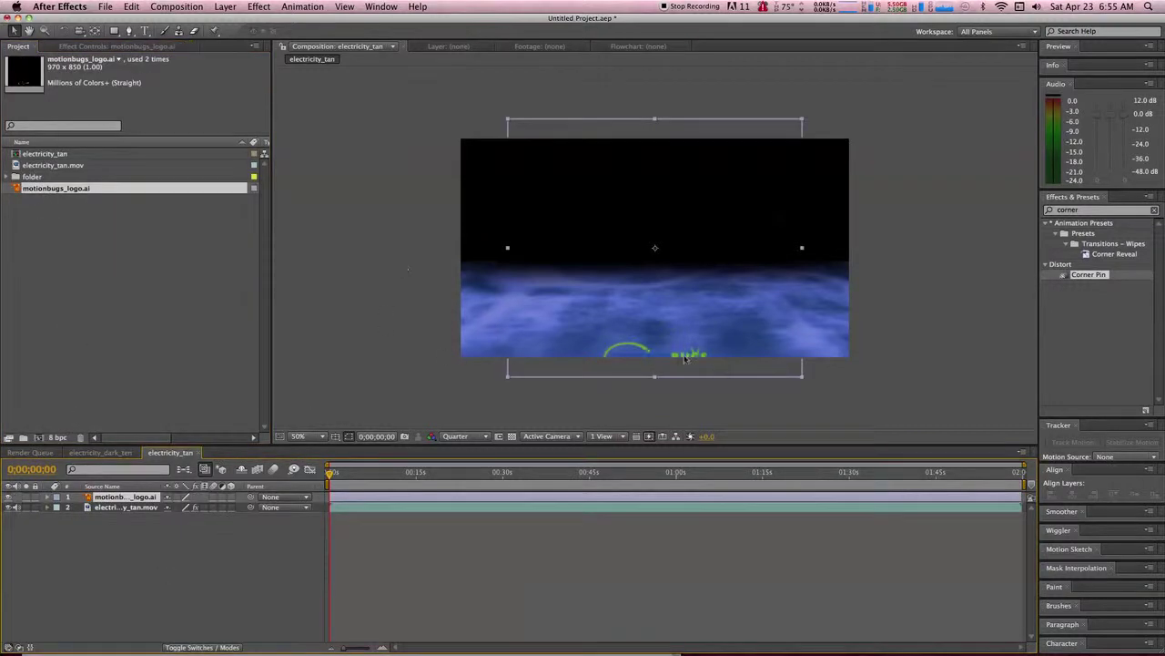
Enlarge the logo proportionally and position it just above the blue horizon
drag(686, 358, 675, 199)
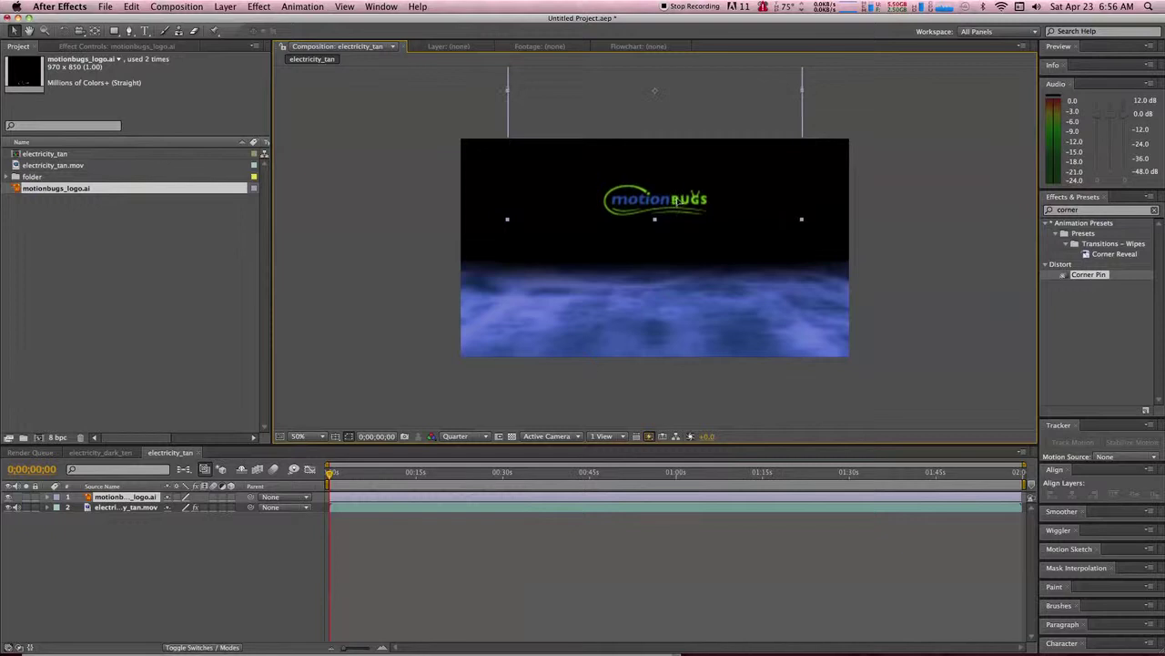
click(126, 498)
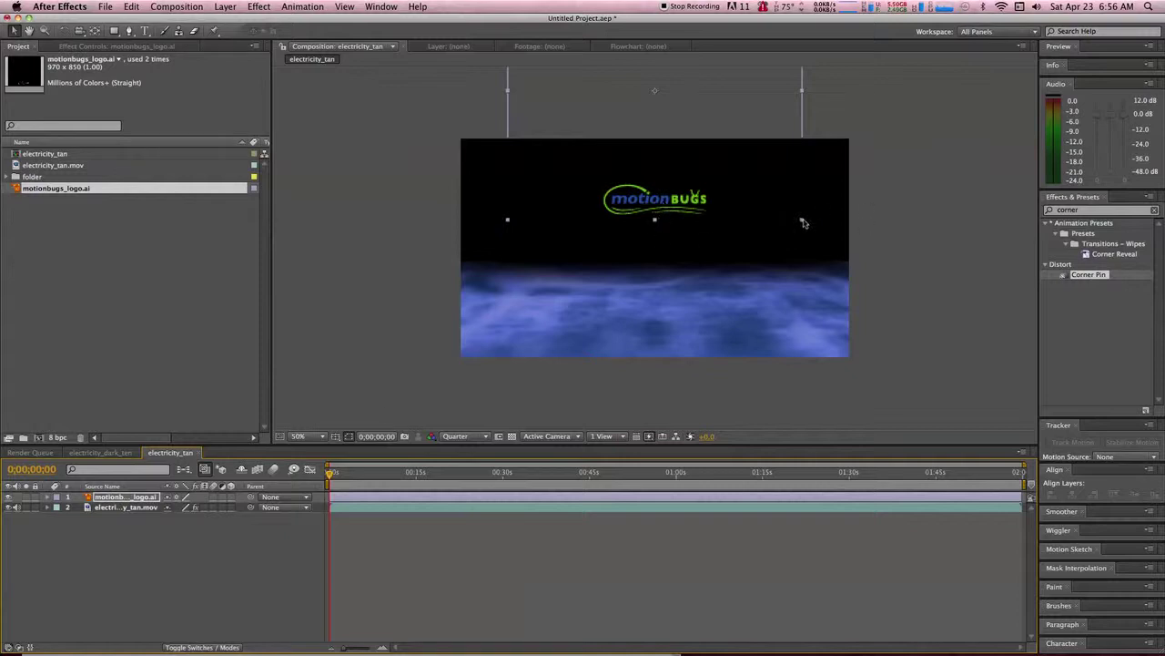
drag(804, 223, 880, 289)
drag(703, 273, 701, 231)
key(y)
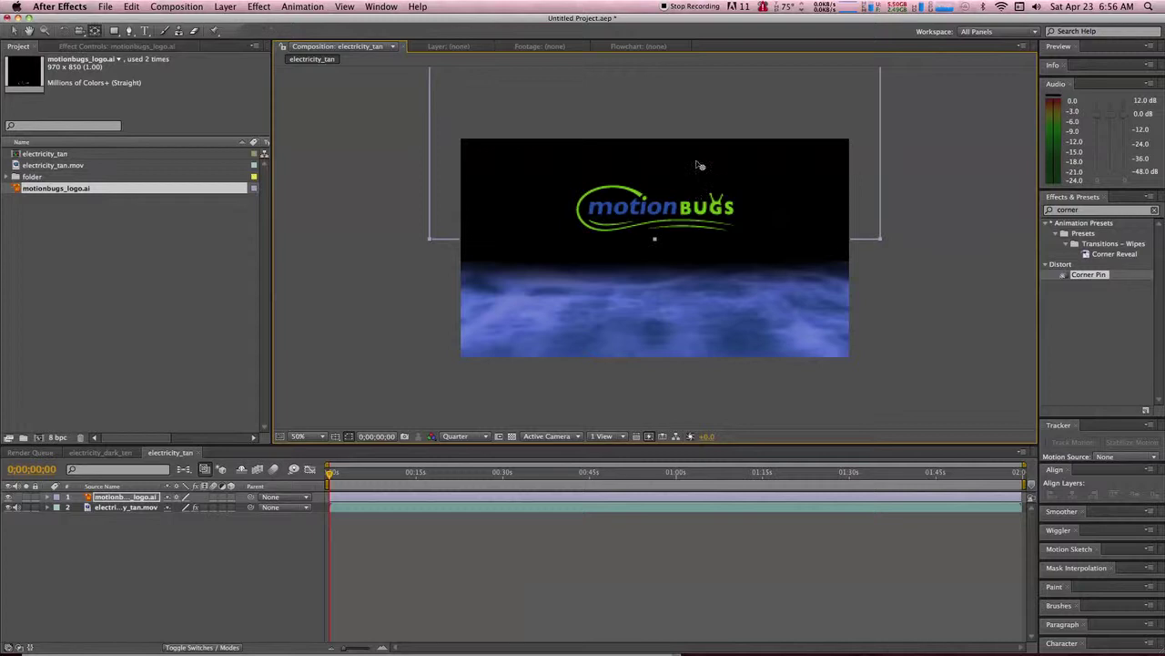
scroll(603, 187, up, 3)
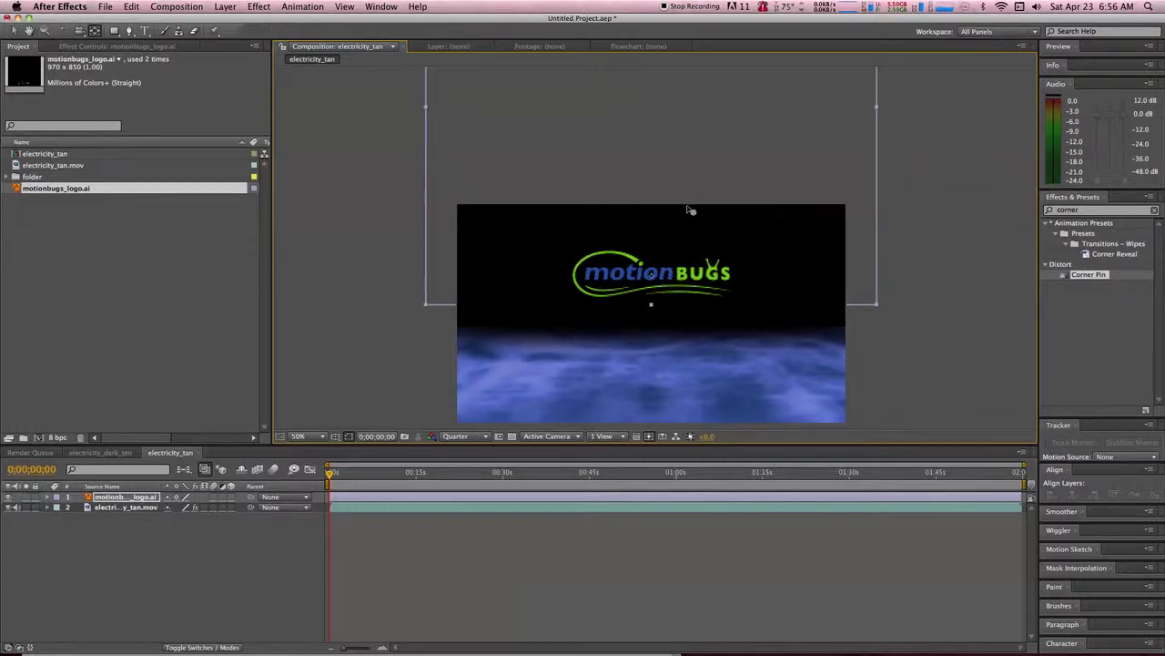
key(v)
click(292, 550)
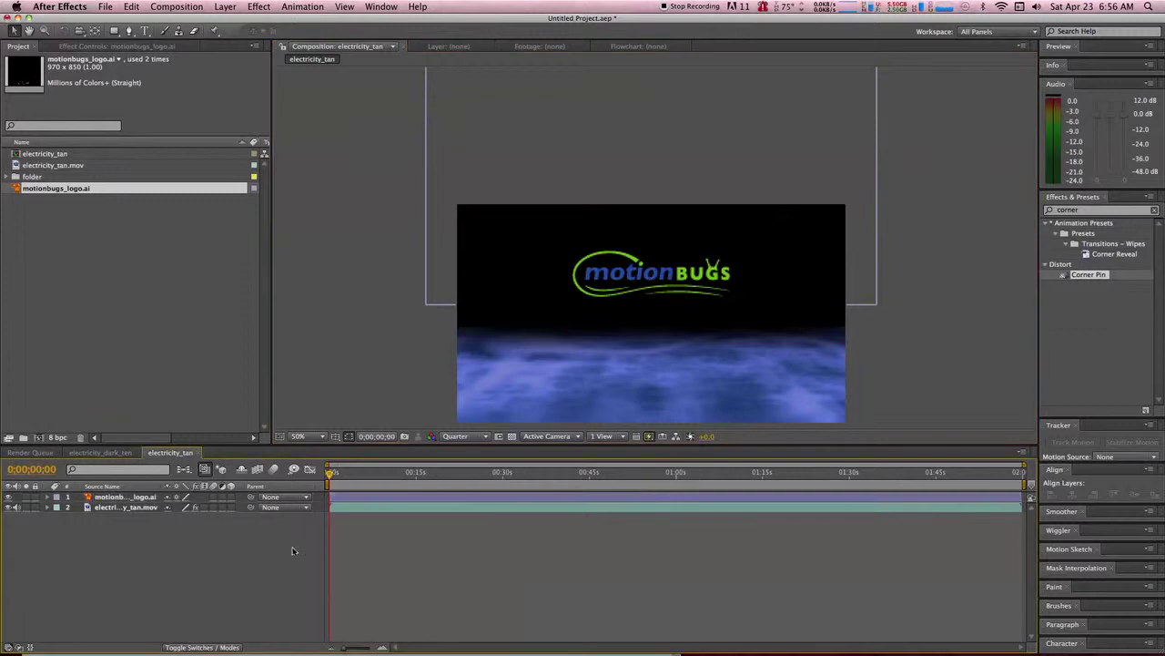
drag(337, 478, 443, 478)
key(h)
drag(564, 336, 541, 286)
key(v)
drag(392, 474, 549, 473)
key(KP_0)
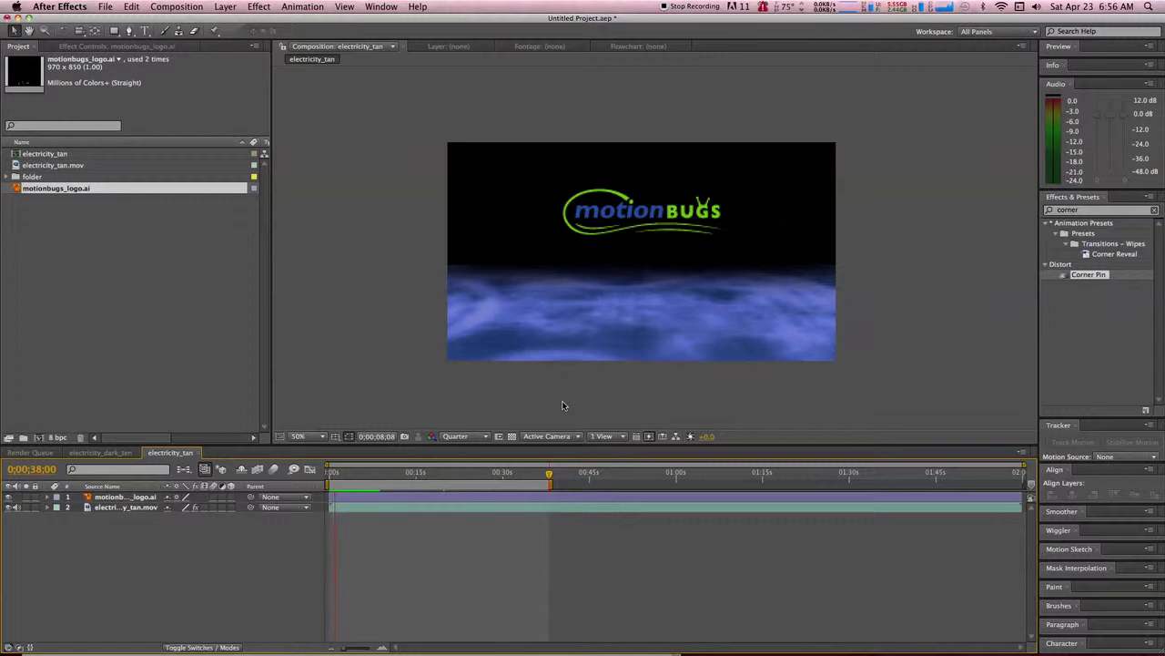
click(330, 472)
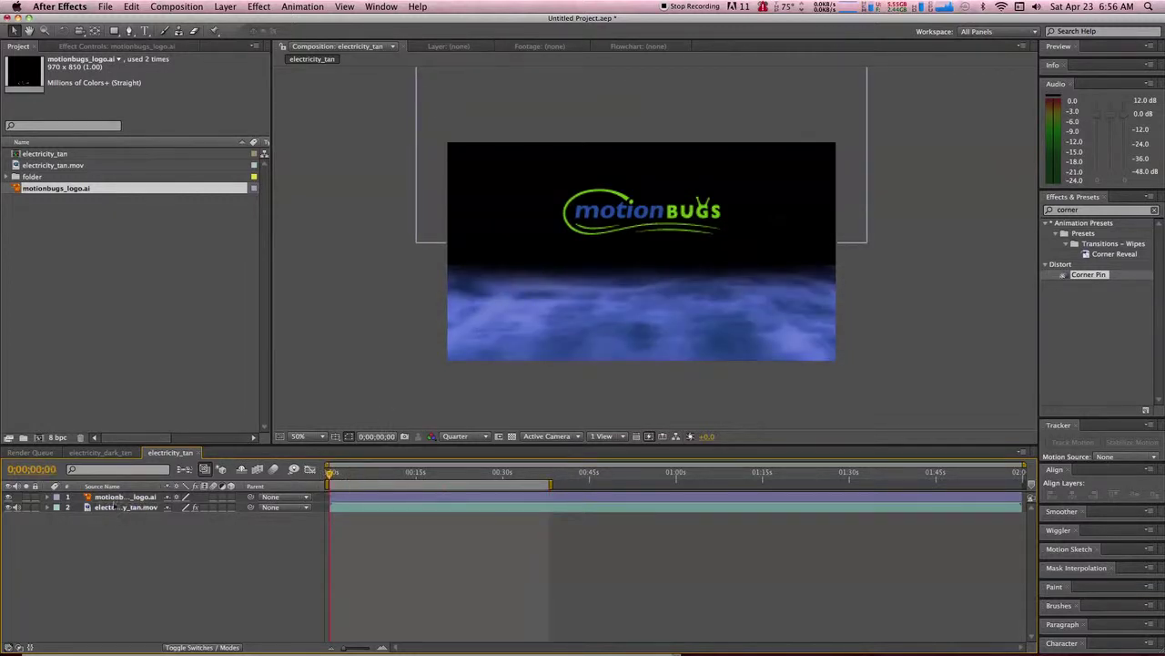
End the work area at about 6 s and trim the comp to the work area
click(118, 497)
key(s)
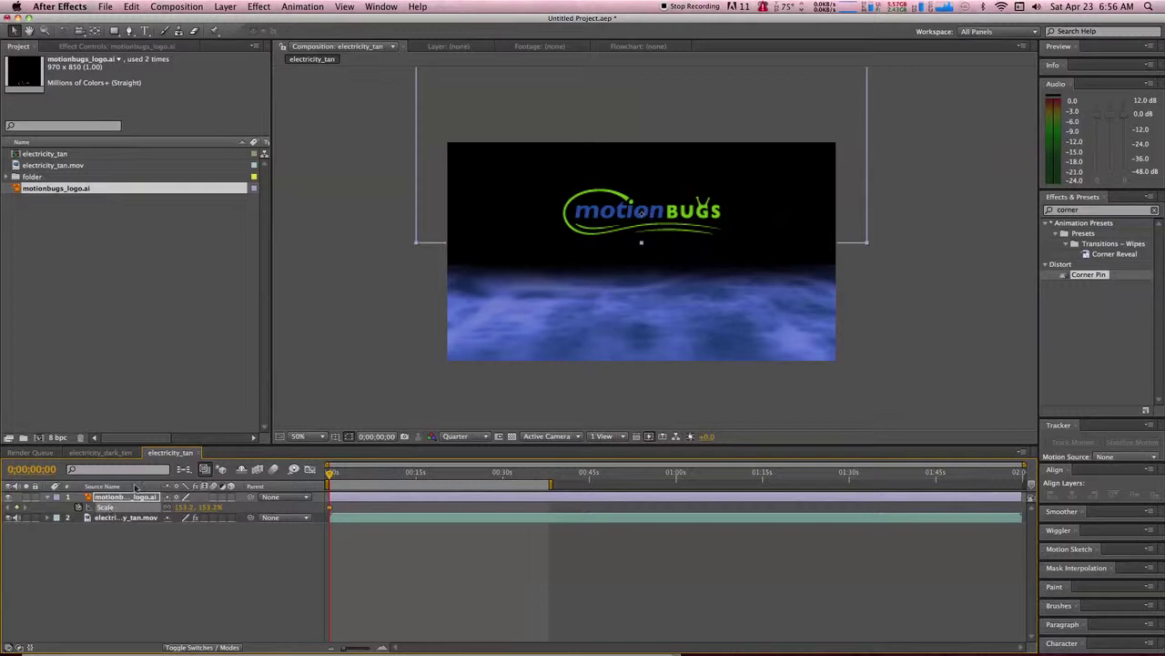
mouse_move(371, 474)
mouse_down()
mouse_move(517, 484)
mouse_move(365, 496)
mouse_up()
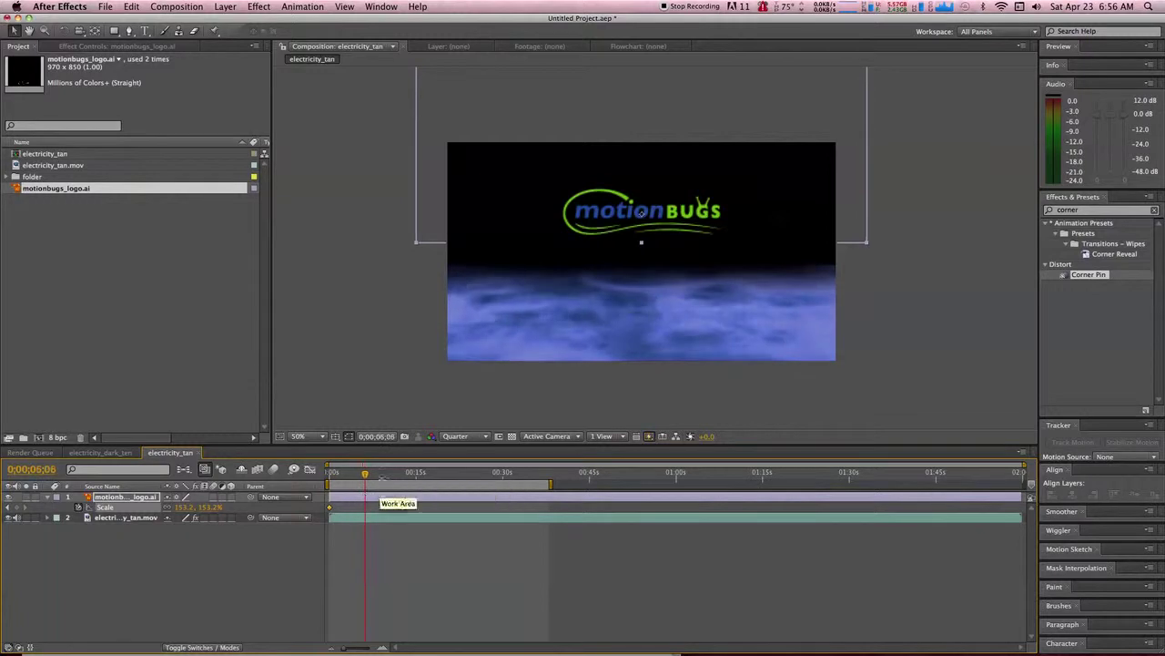
key(n)
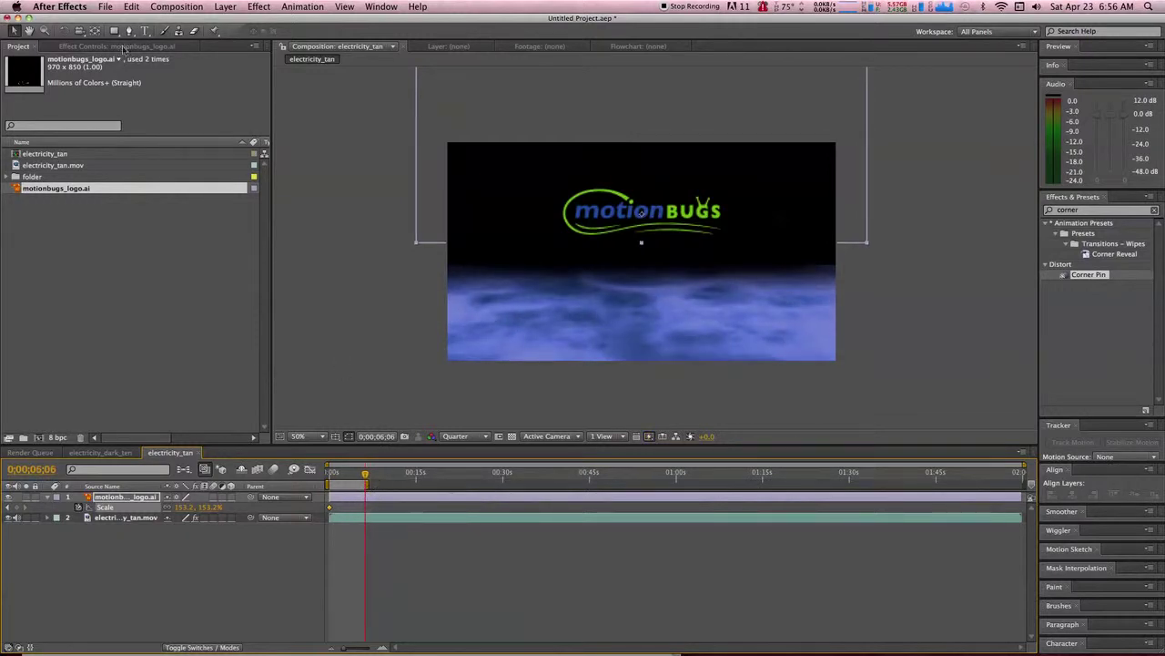
click(177, 6)
click(197, 76)
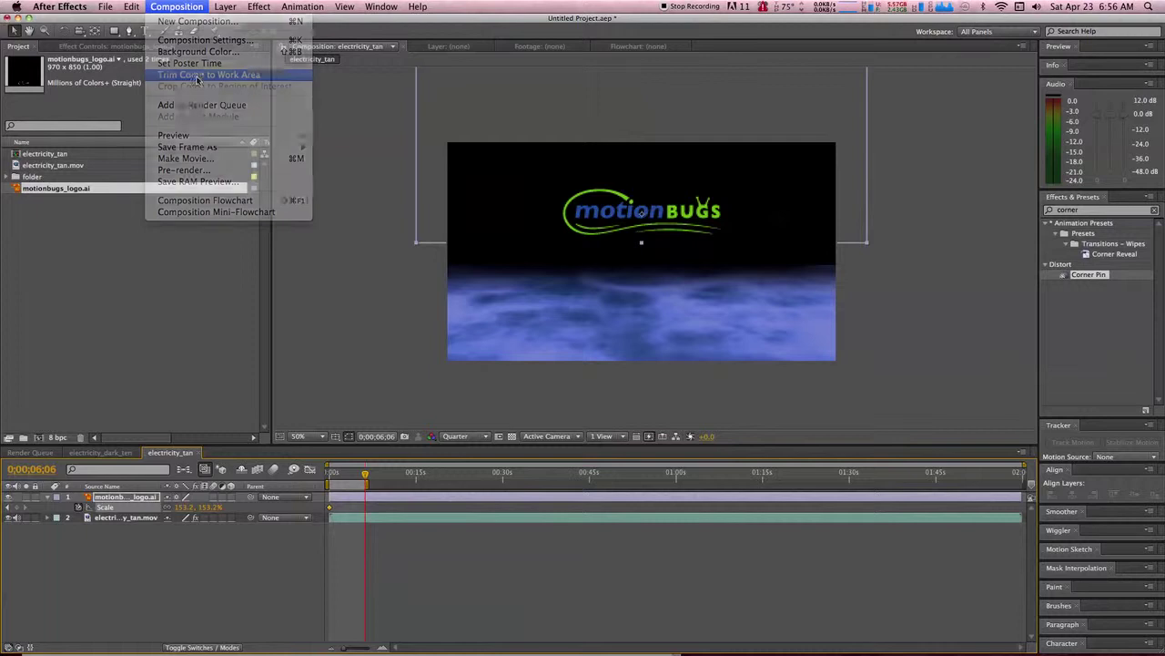
drag(350, 480, 668, 475)
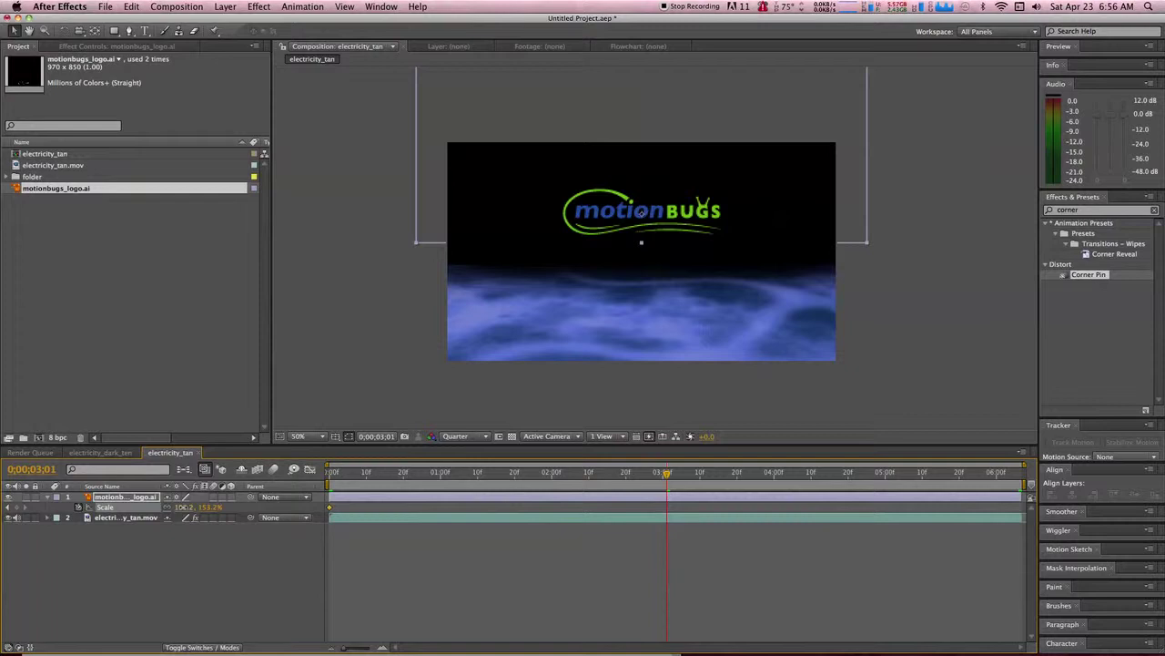
Keyframe a larger logo scale, then move that keyframe later for a slower push-in
mouse_move(205, 506)
mouse_down()
mouse_move(233, 506)
mouse_move(205, 504)
mouse_up()
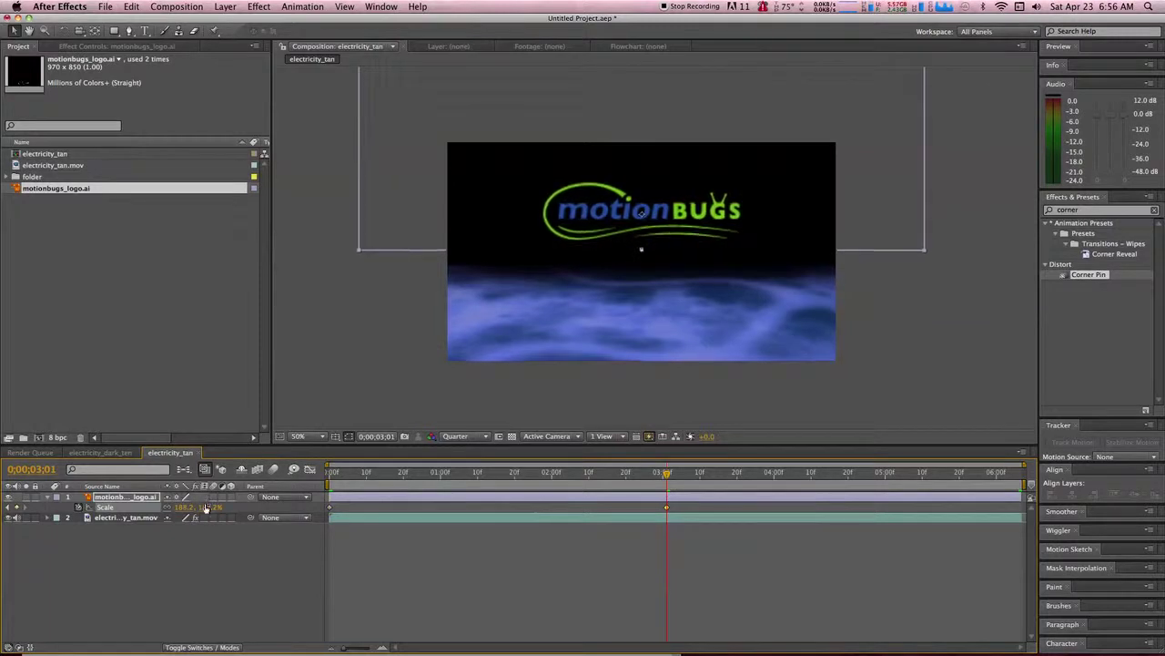
key(space)
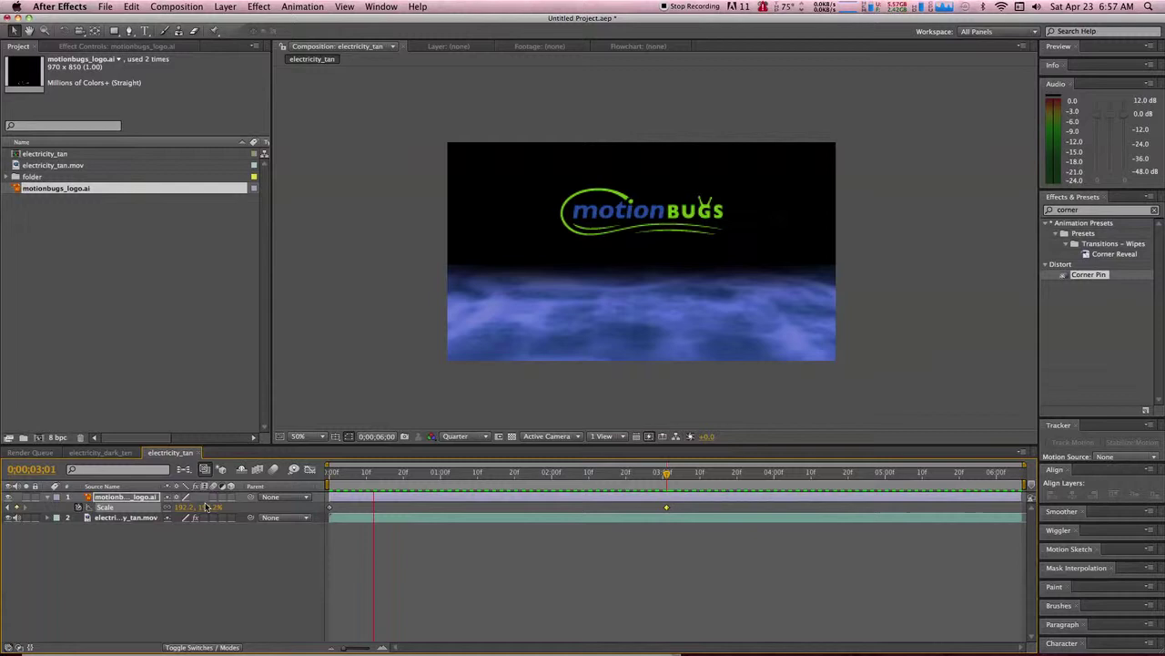
key(space)
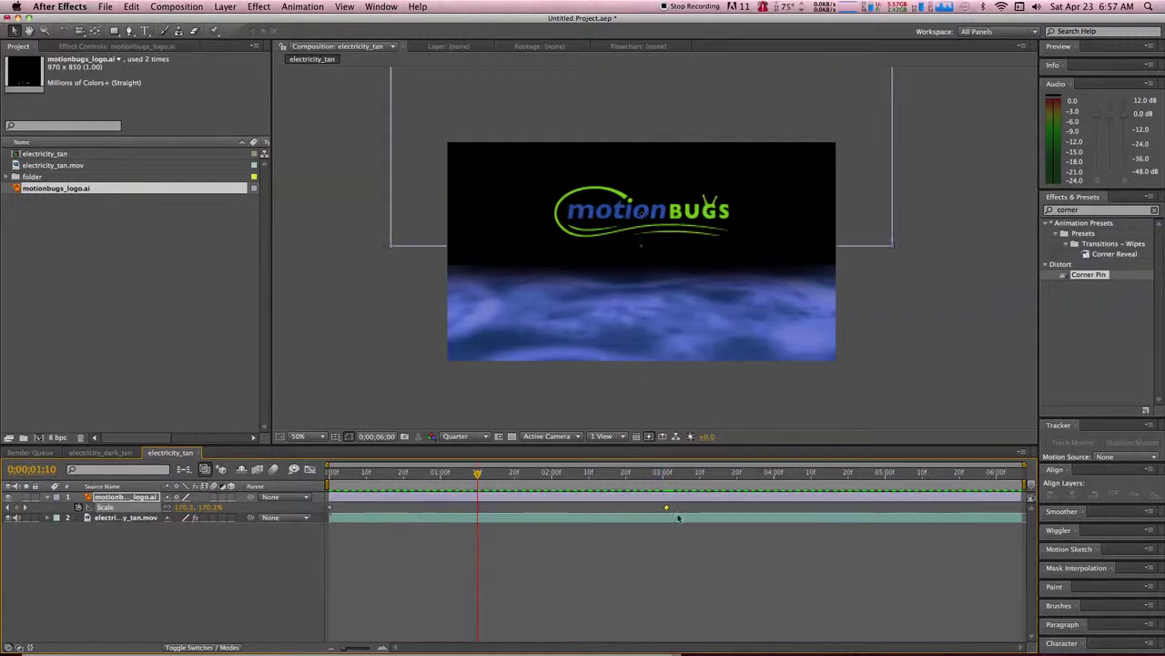
drag(667, 506, 911, 506)
key(space)
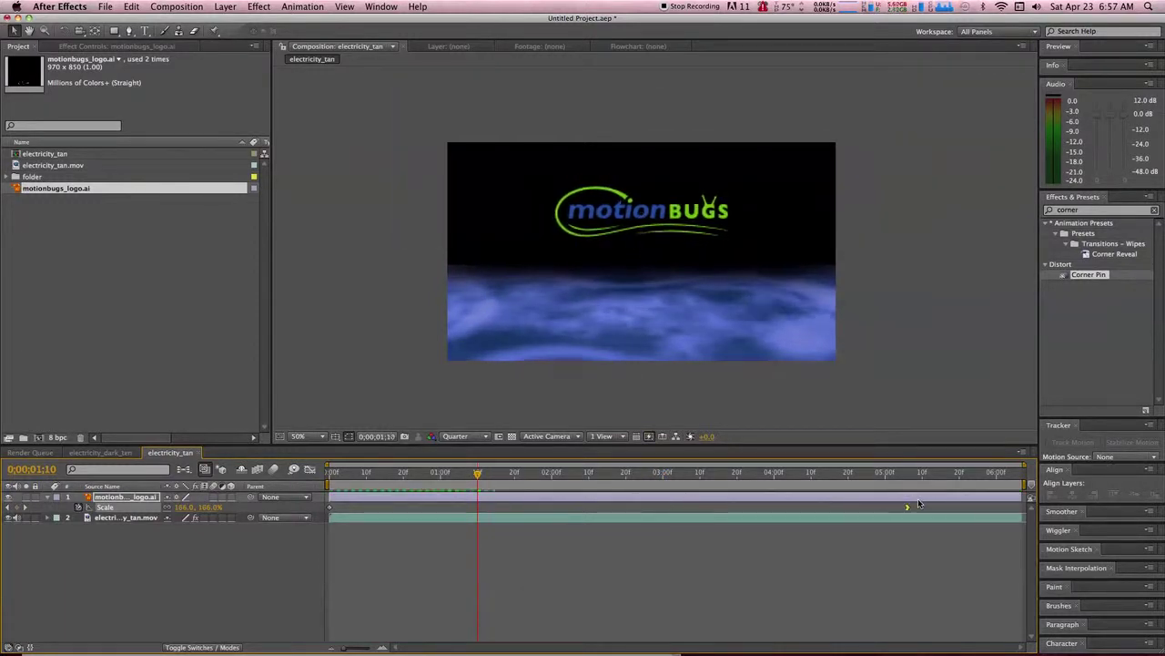